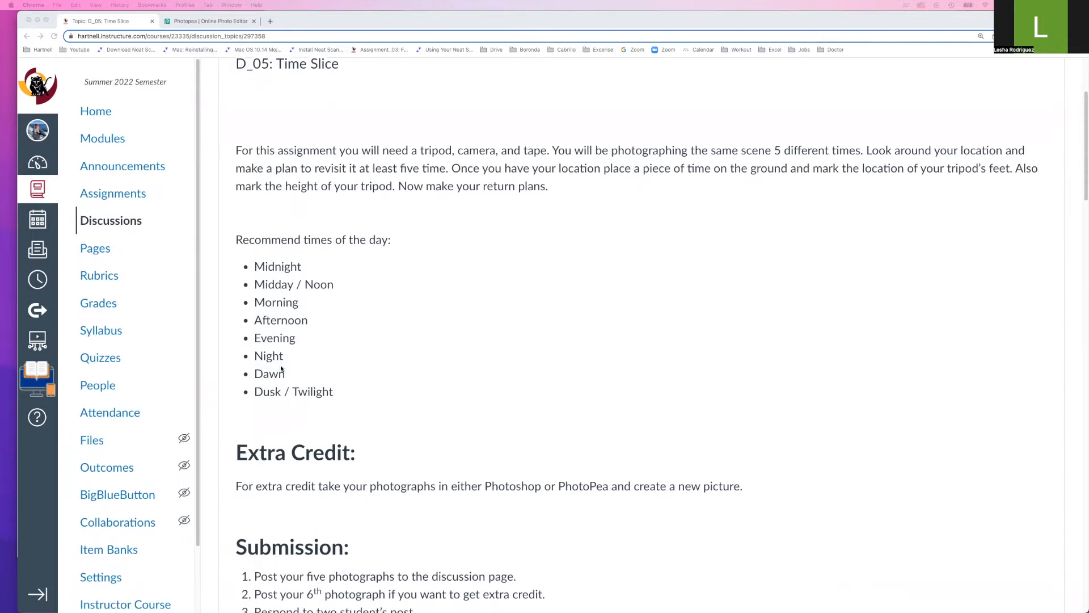
Scroll through the Time Slice topic page in Canvas LMS to read the assignment
scroll(280, 366, "down", 3)
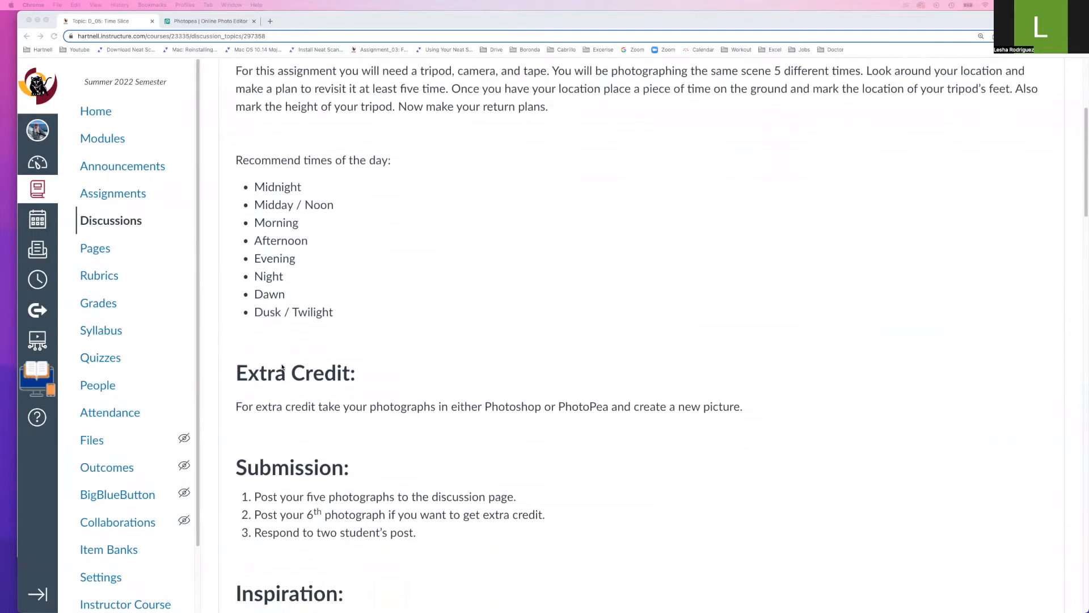
scroll(281, 368, "up", 1)
scroll(282, 366, "down", 1)
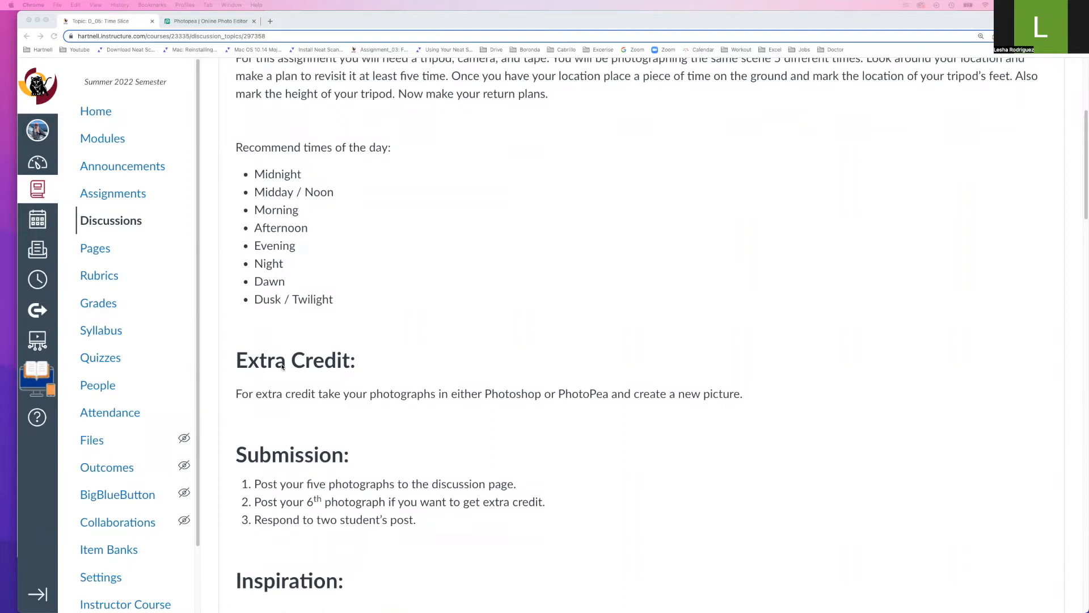
scroll(333, 339, "down", 5)
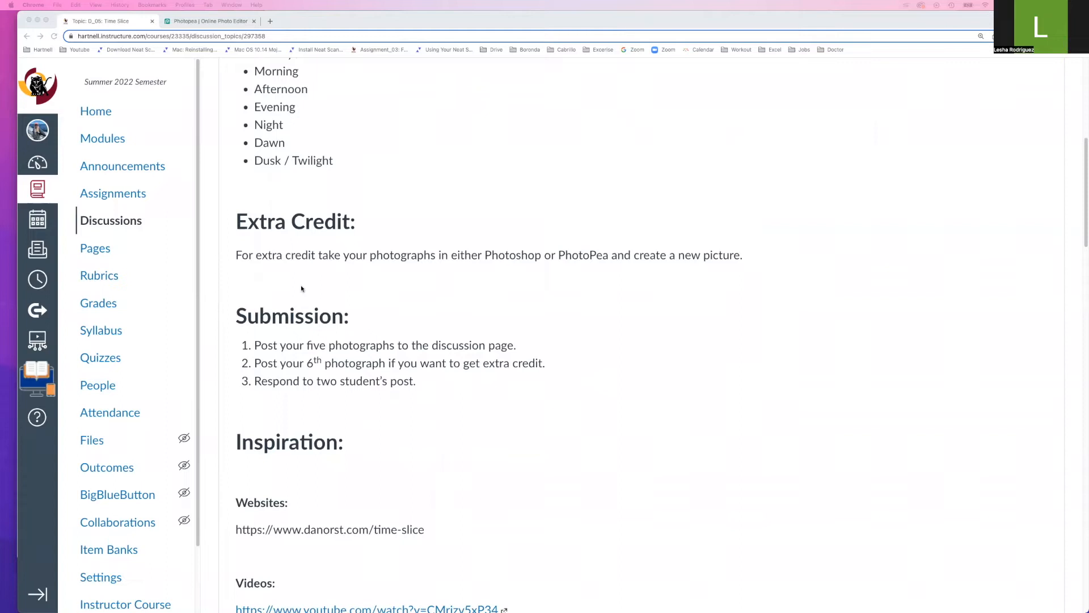
scroll(302, 288, "down", 1)
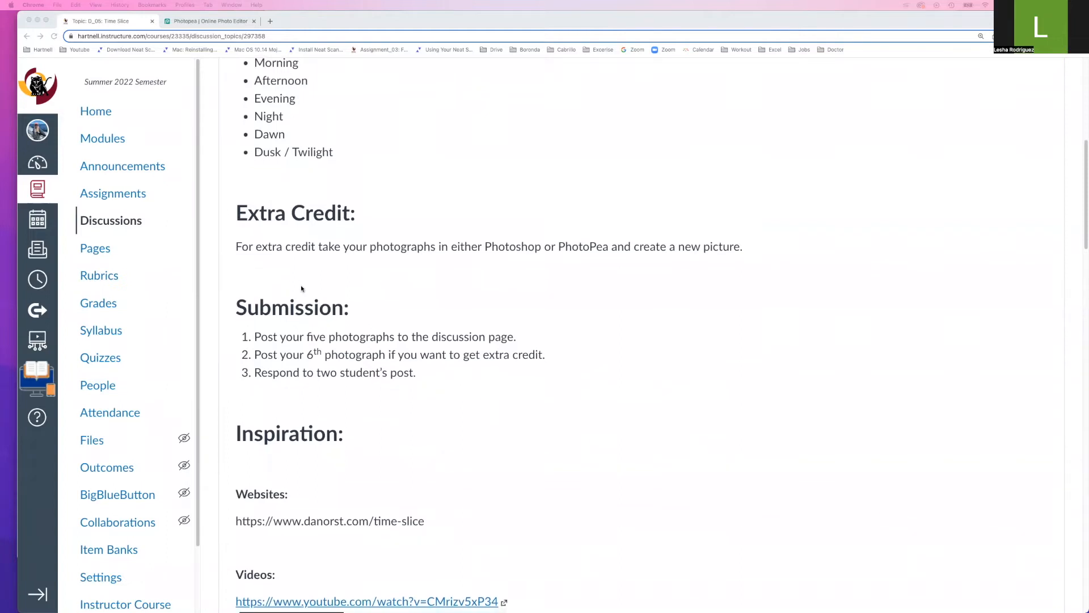
scroll(301, 288, "down", 3)
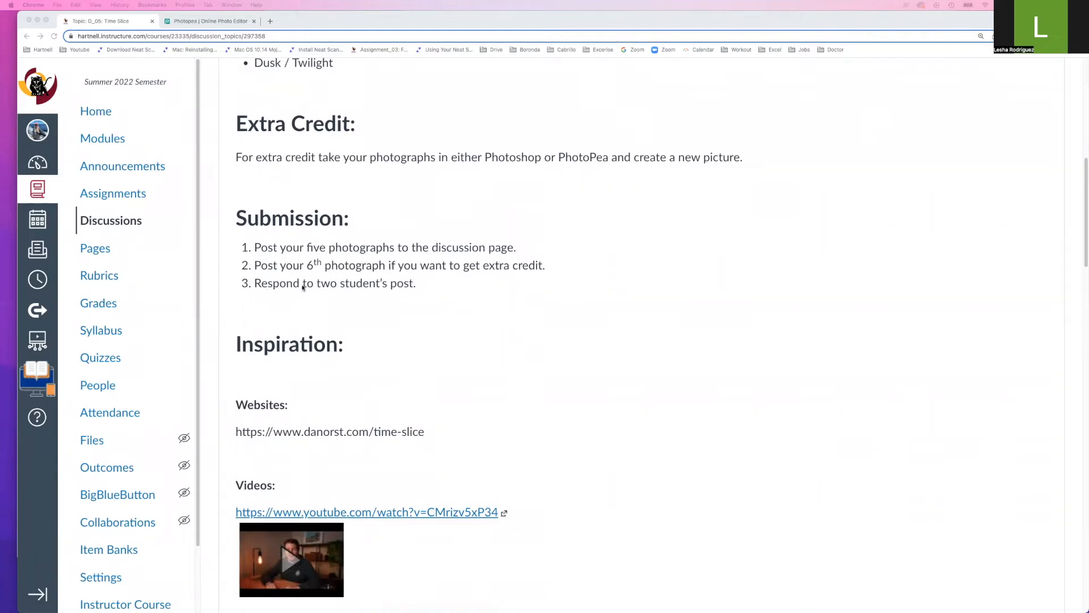
scroll(370, 321, "down", 3)
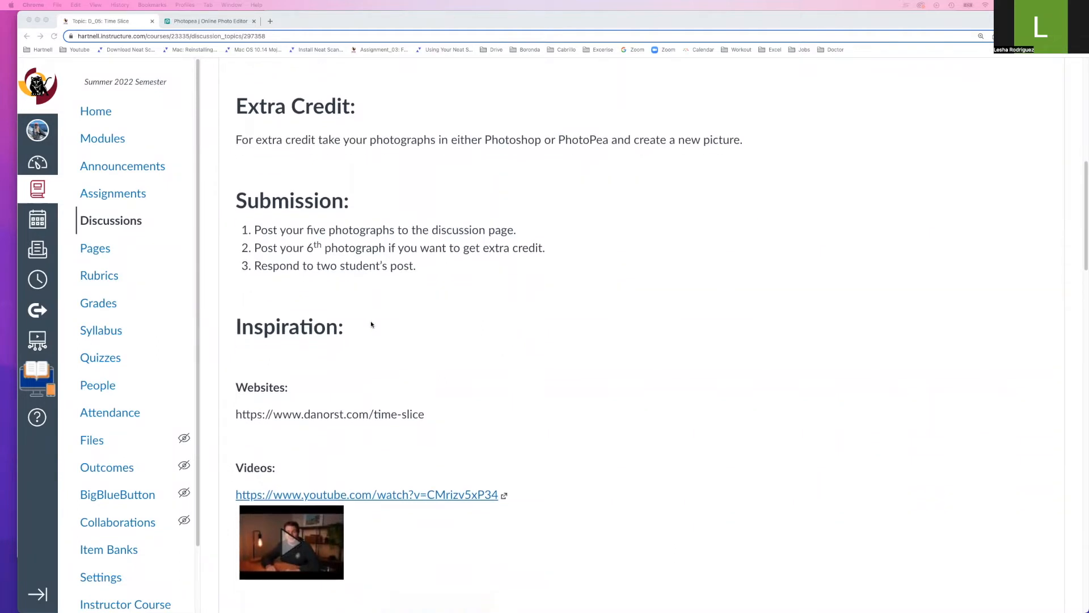
scroll(371, 324, "down", 10)
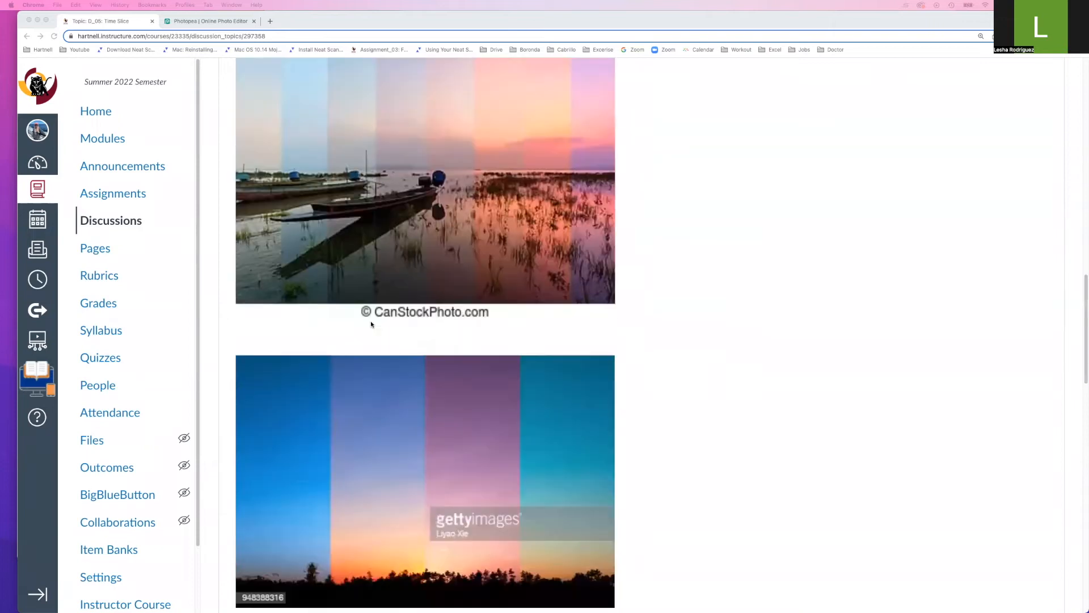
scroll(371, 324, "up", 3)
scroll(372, 324, "down", 4)
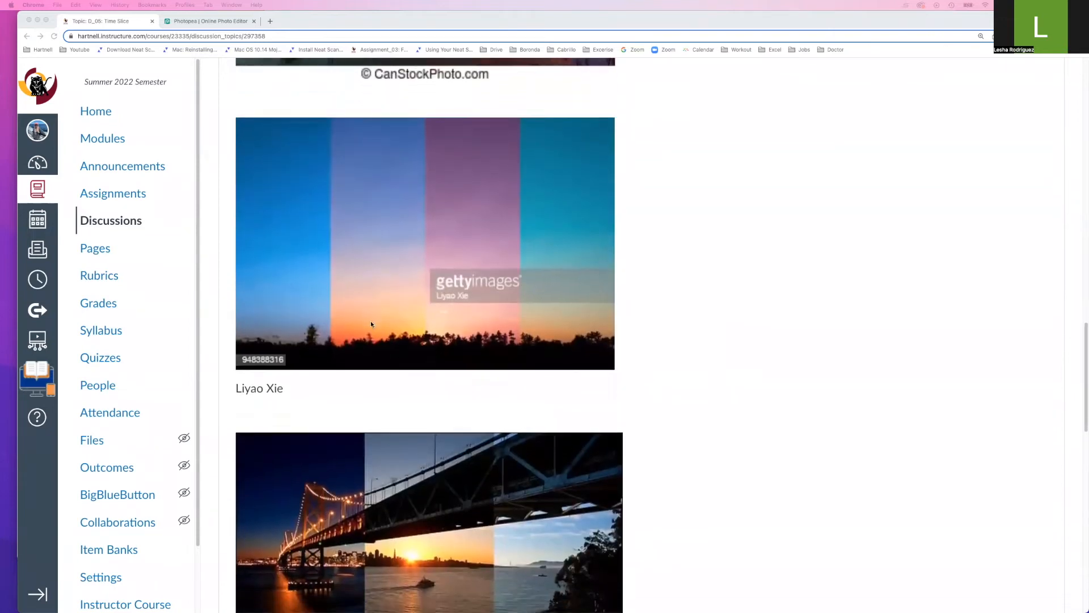
scroll(371, 324, "down", 7)
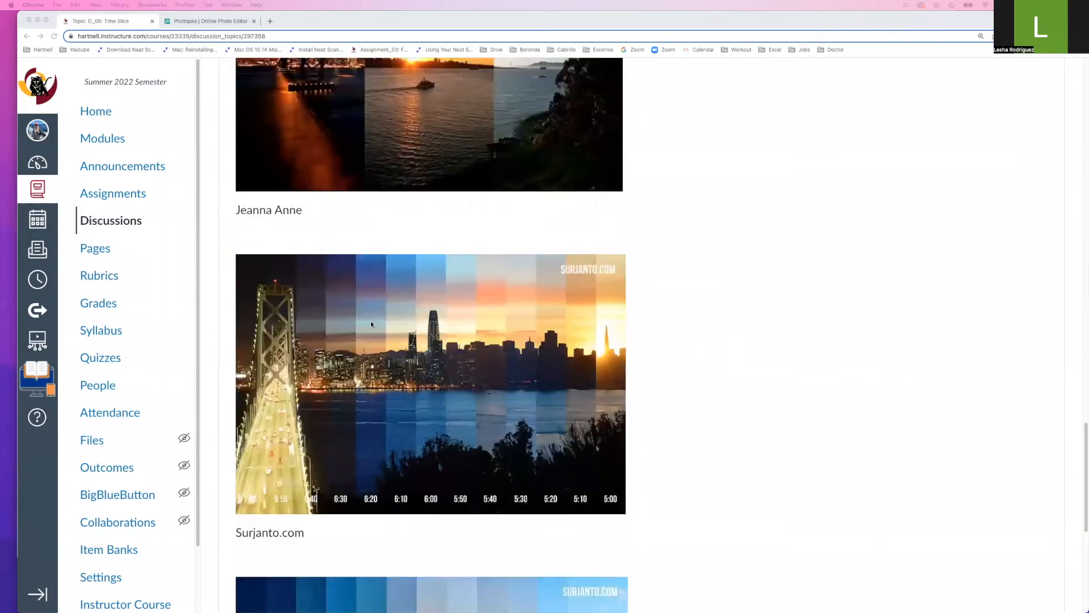
scroll(371, 324, "down", 5)
scroll(372, 324, "up", 15)
scroll(371, 324, "up", 5)
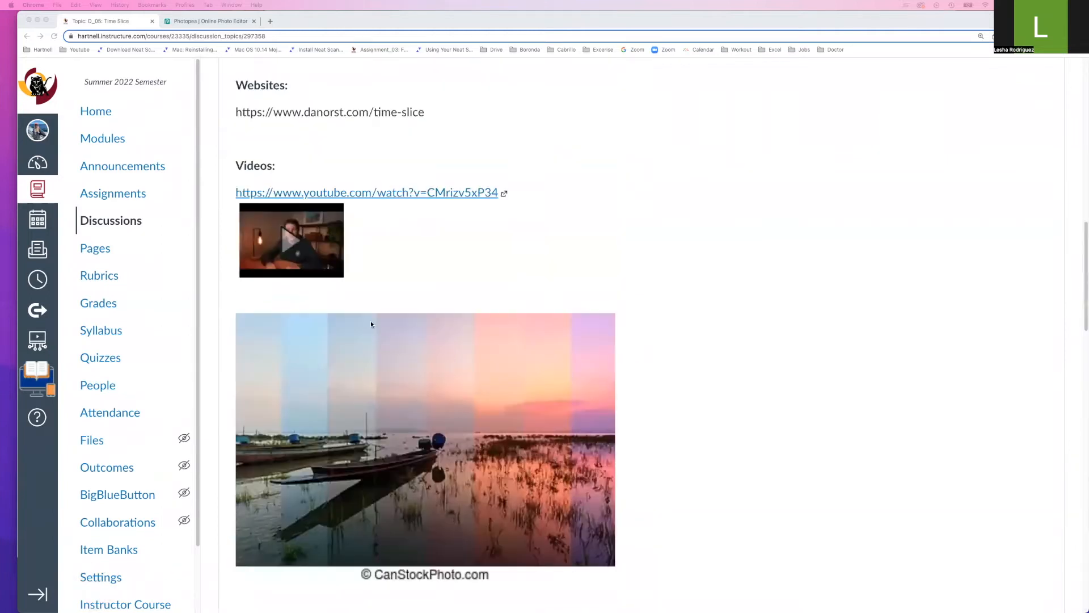
scroll(372, 324, "down", 1)
scroll(371, 324, "up", 5)
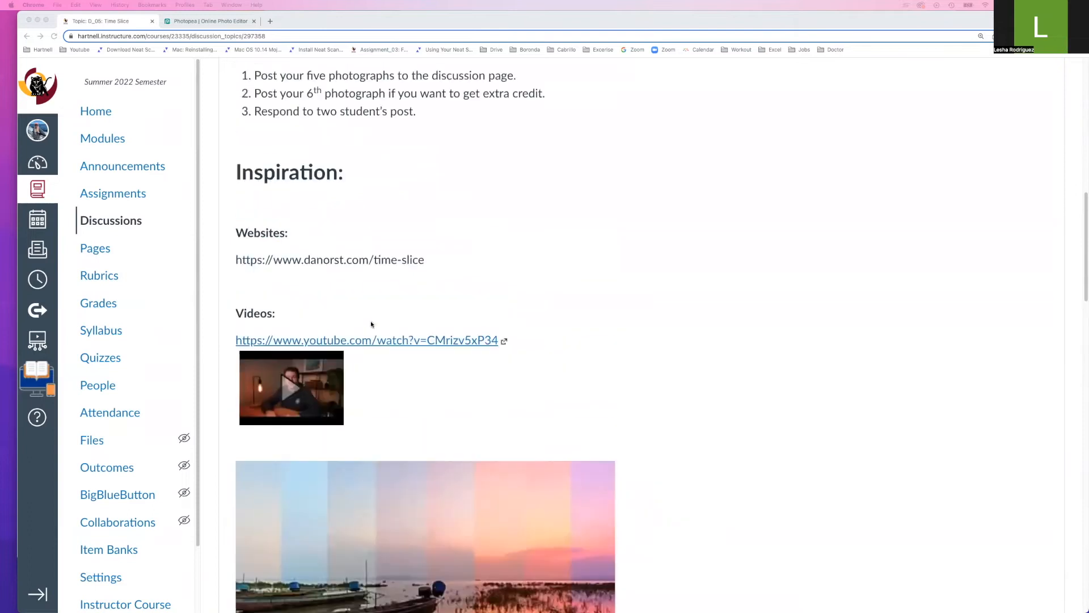
In Bridge, preview the air plant photos full-screen, starting from DSCF8439 copy.jpg
left_click_drag(1088, 54, 179, 4)
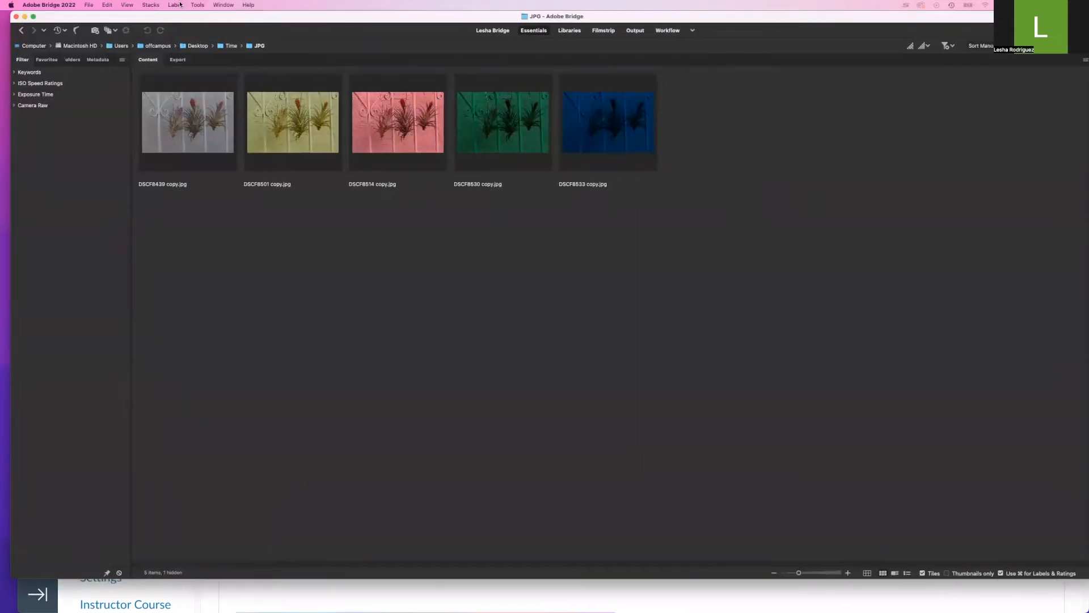
left_click(150, 132)
key("space")
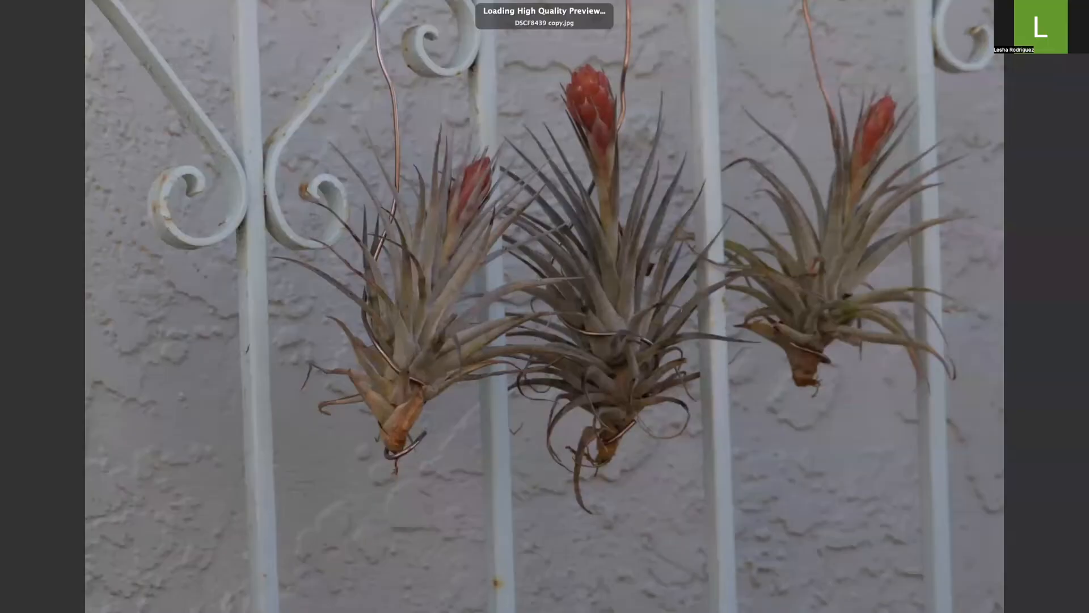
key("Right")
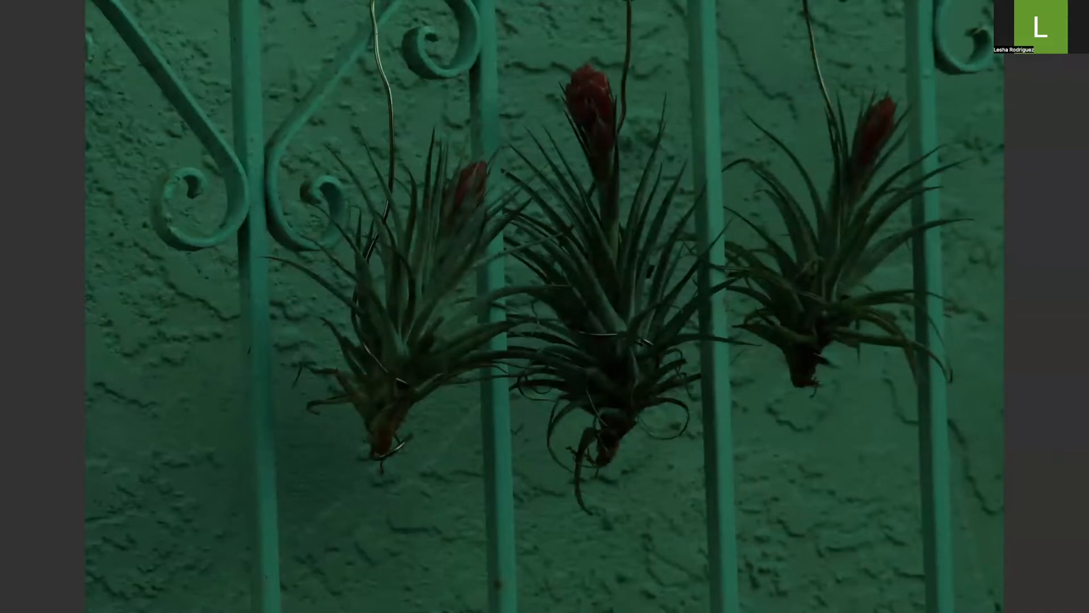
key("Right")
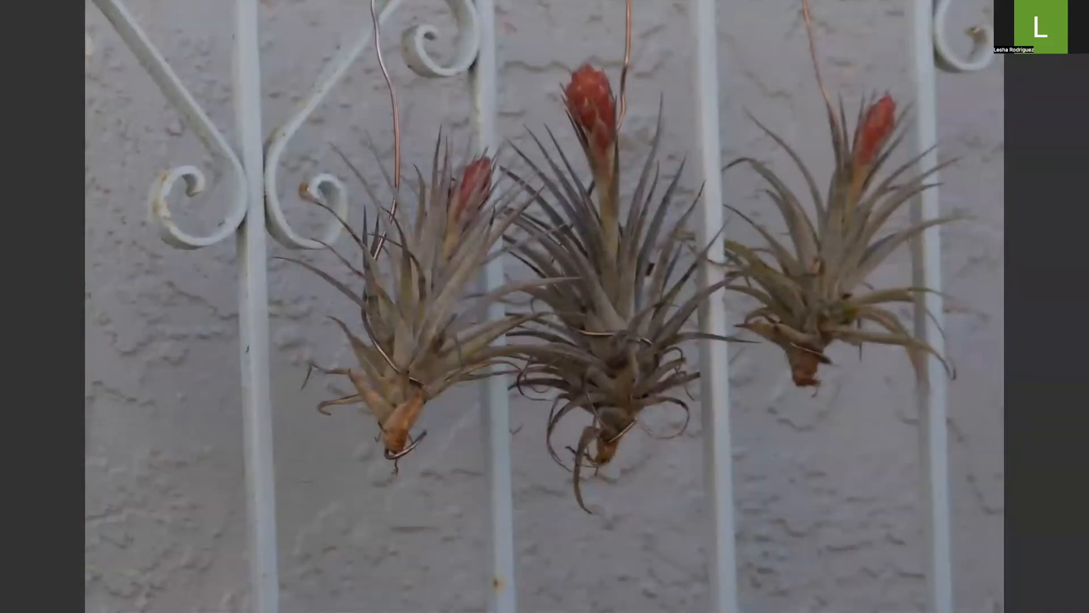
key("Right")
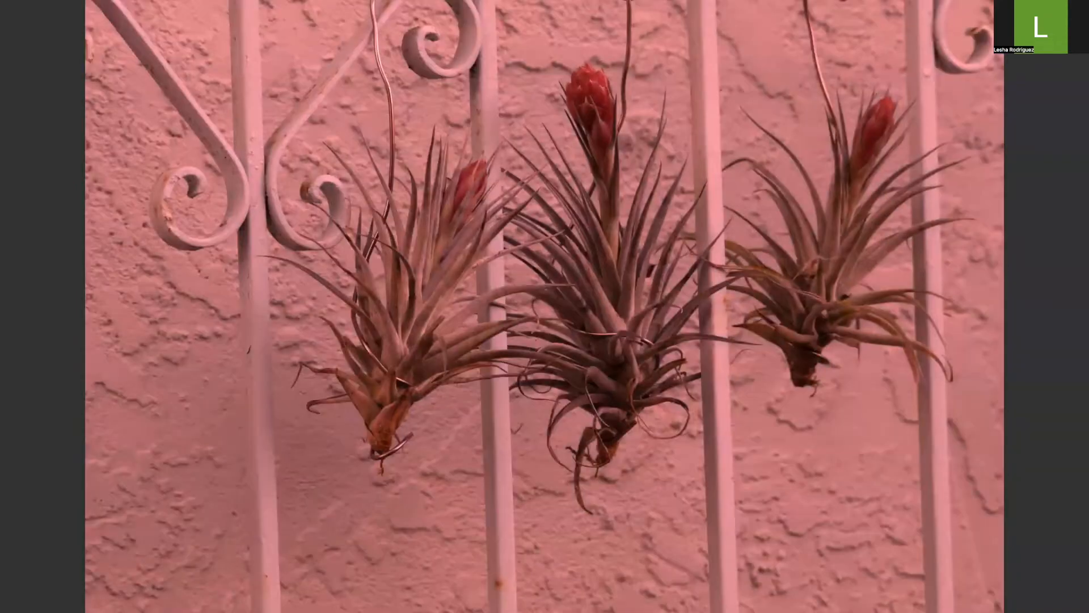
key("Right")
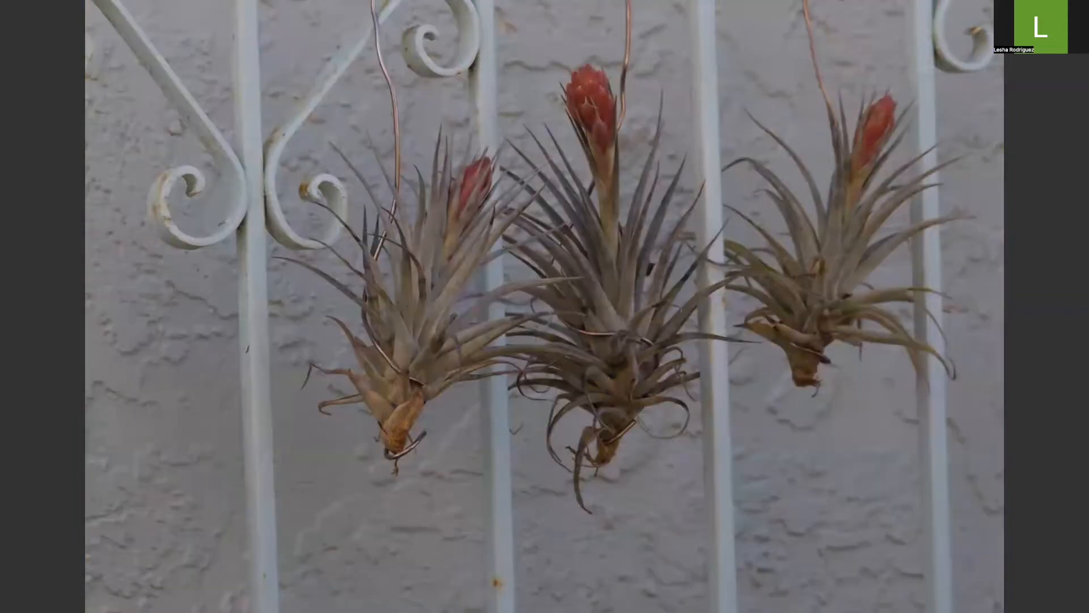
key("space")
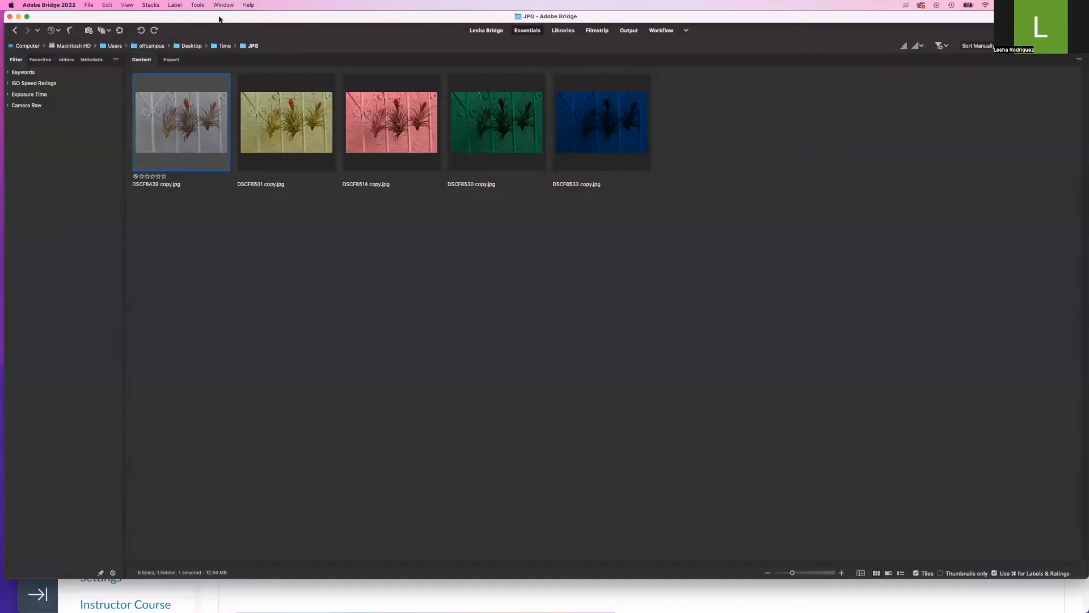
Move Bridge aside and switch the browser to the Photopea editor tab
left_click_drag(219, 18, 1088, 64)
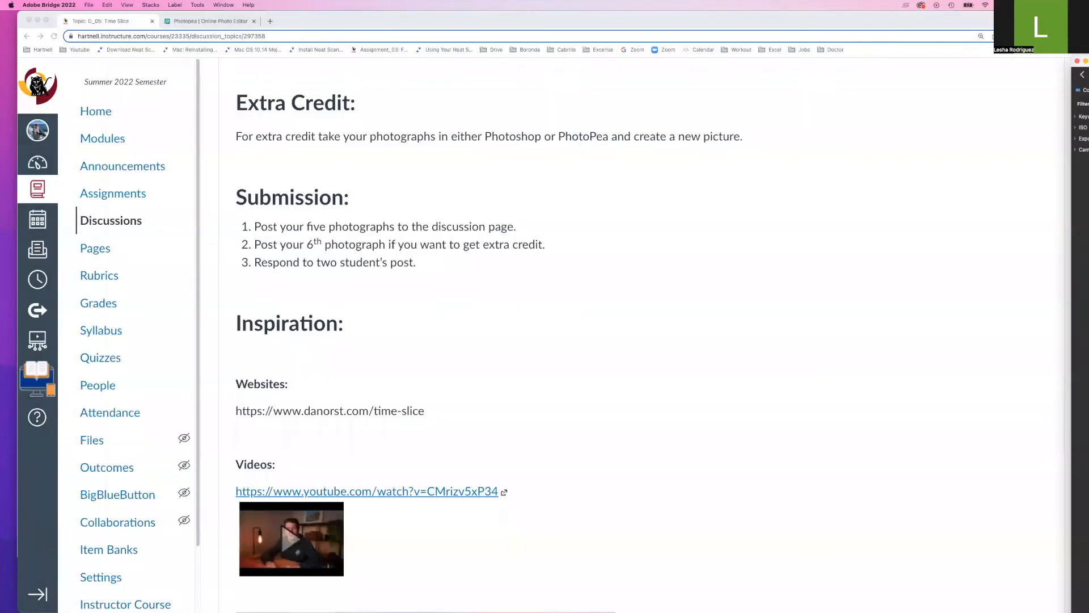
left_click(963, 28)
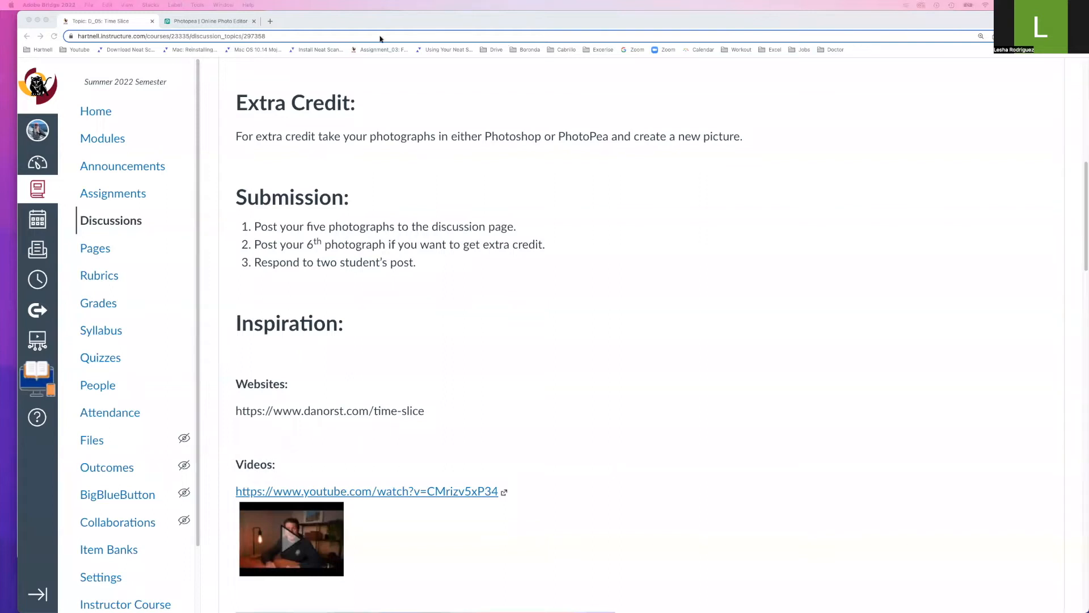
left_click(214, 21)
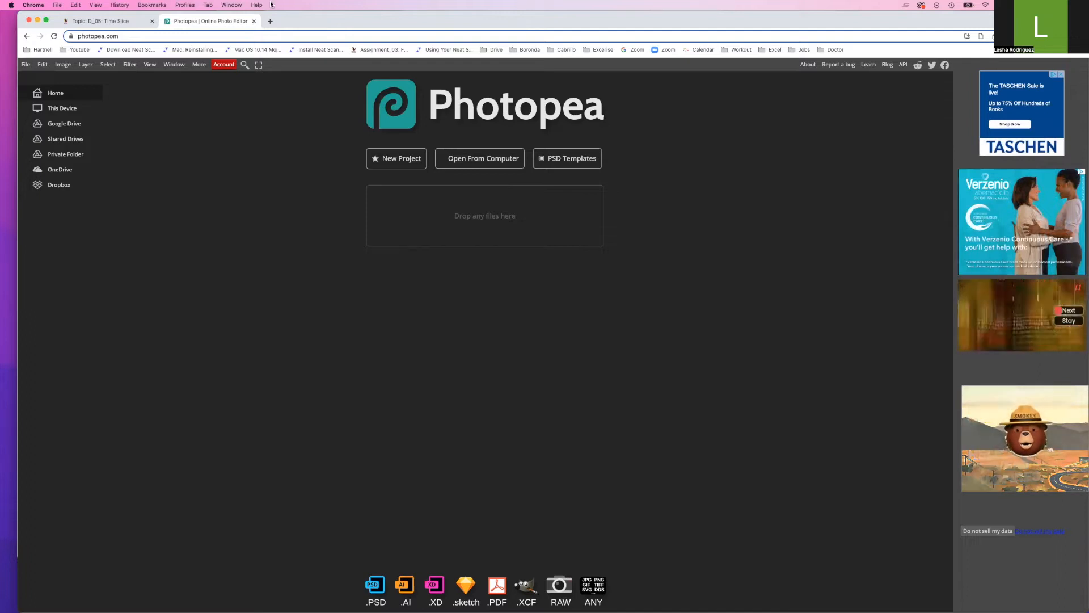
Open DSCF8439 copy.jpg from the JPG folder through the File menu
left_click(63, 65)
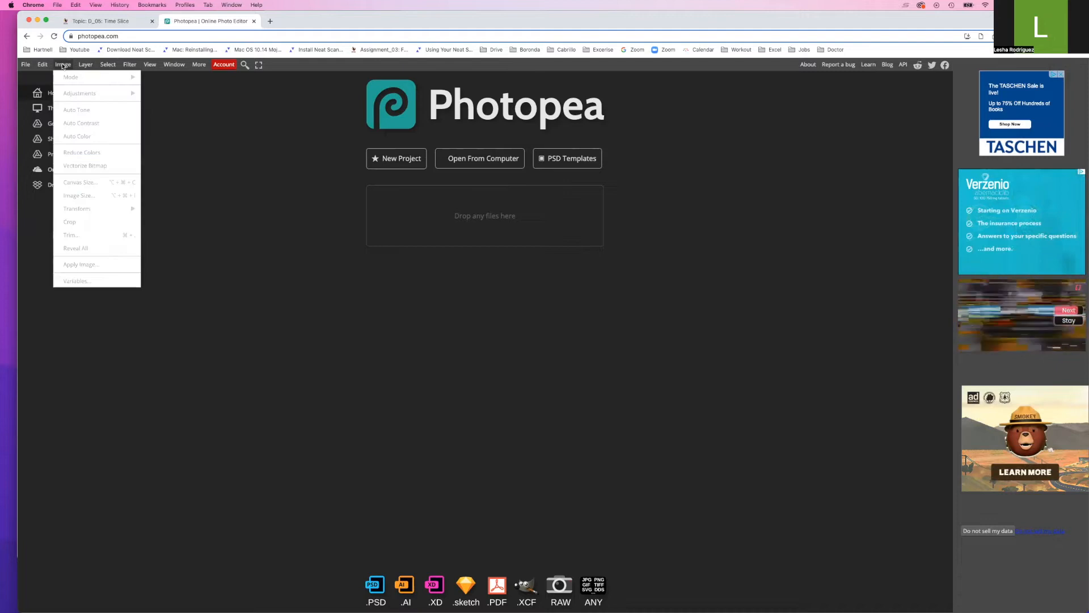
left_click(212, 185)
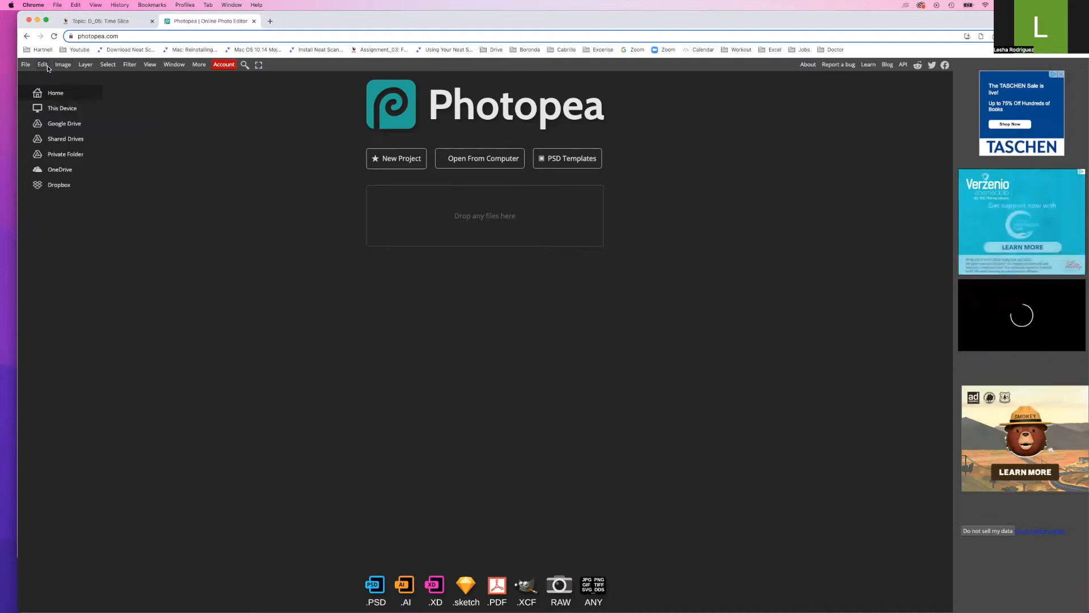
left_click(26, 65)
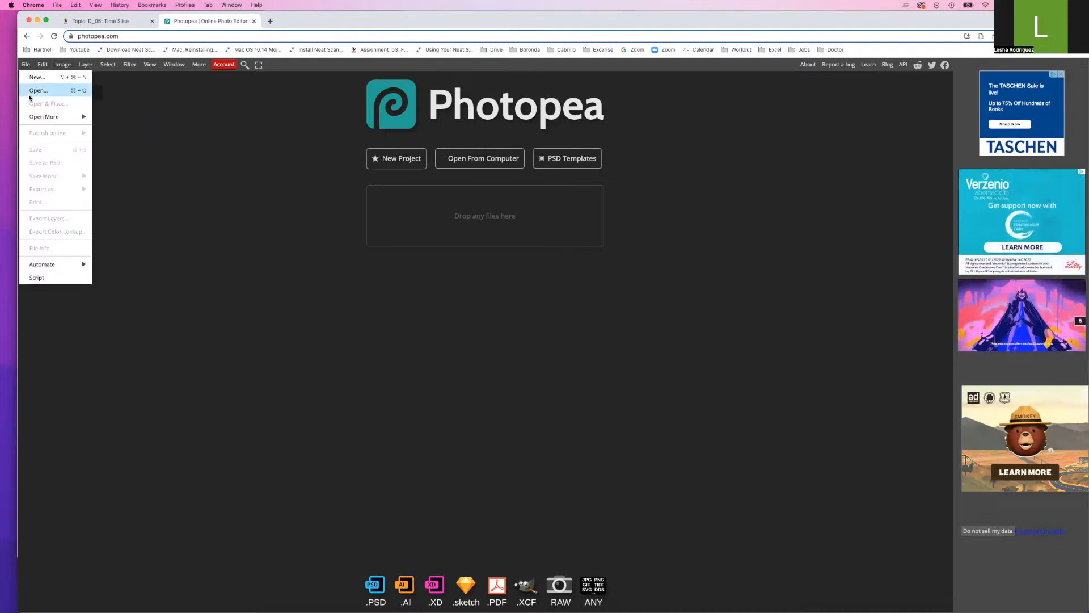
left_click(31, 91)
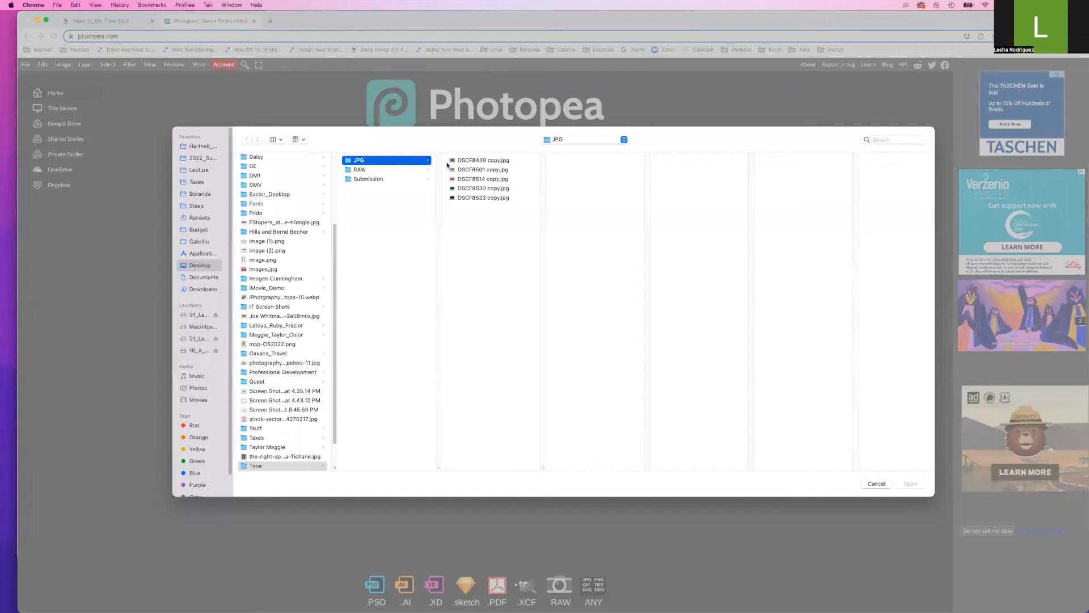
left_click(462, 161)
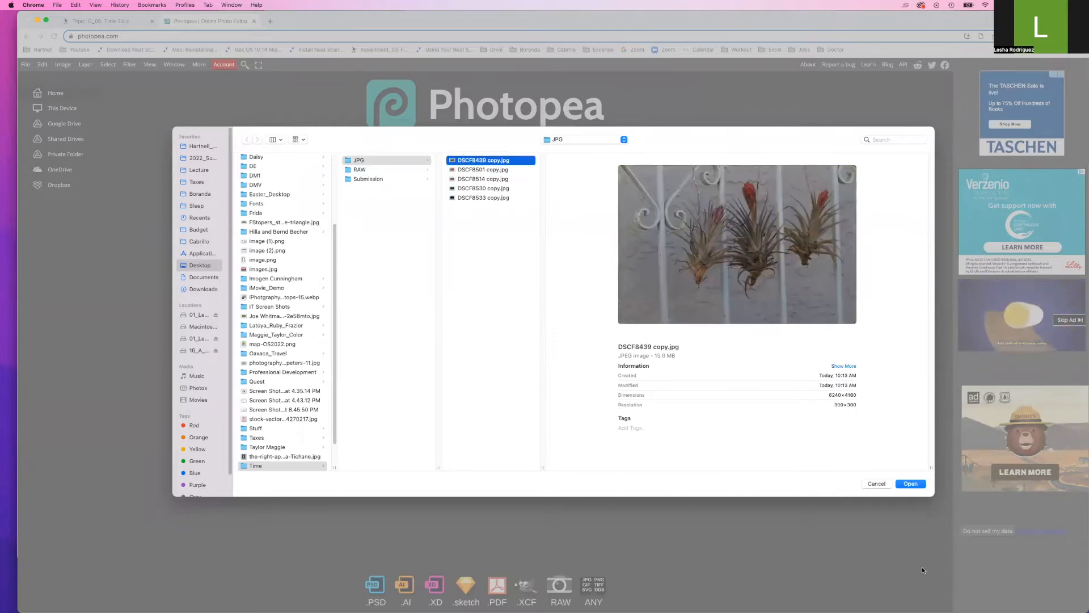
left_click(910, 484)
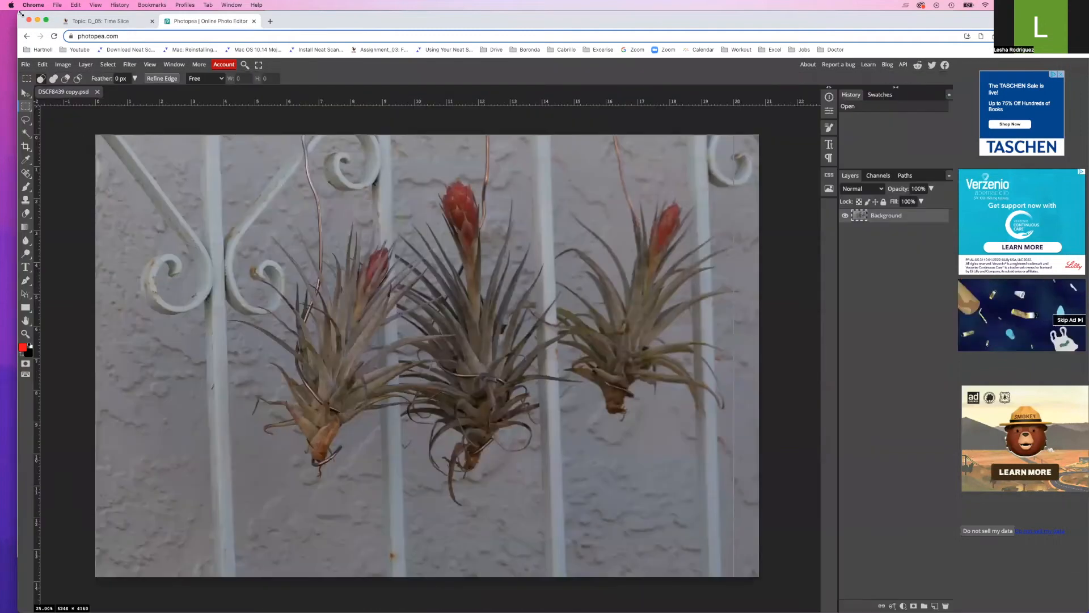
Resize and arrange the browser and Finder windows so the JPG folder's five photos sit beside Photopea
left_click_drag(65, 15, 587, 4)
left_click_drag(470, 4, 418, 4)
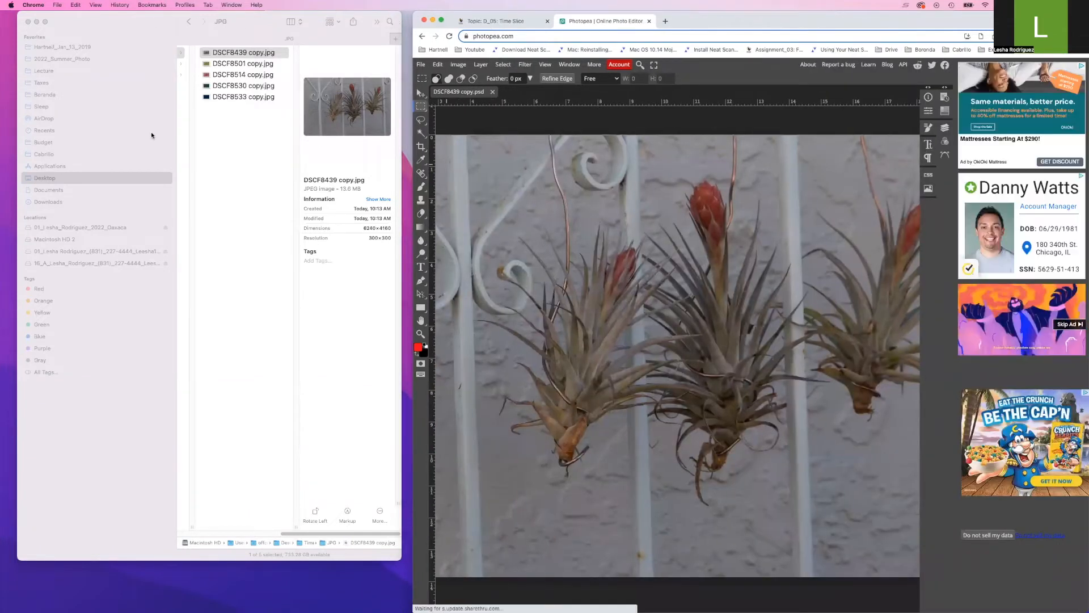
left_click(175, 188)
left_click_drag(175, 188, 72, 192)
left_click_drag(370, 18, 301, 11)
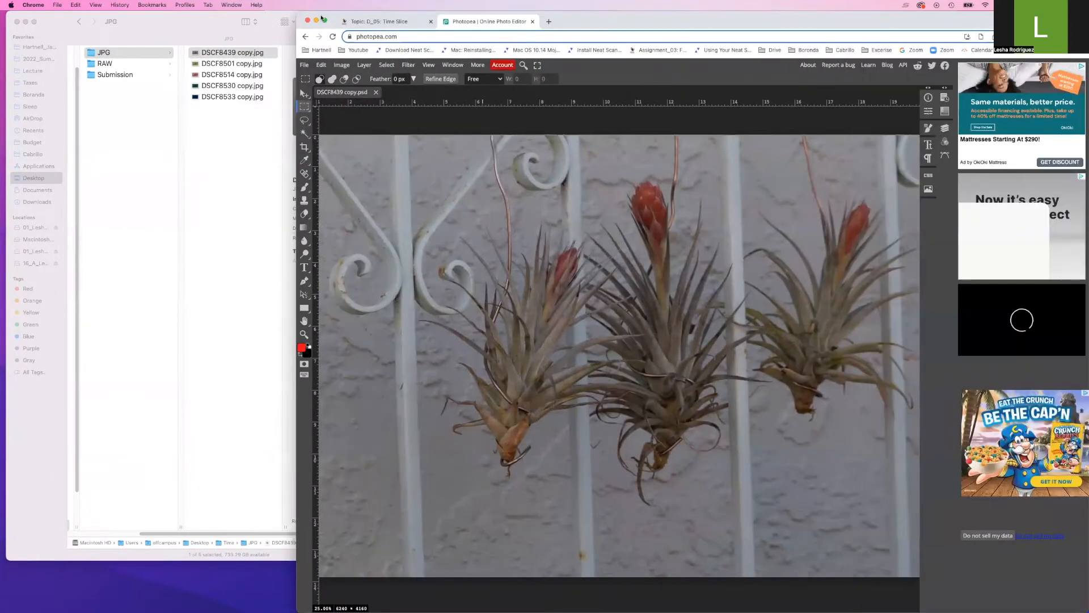
left_click_drag(296, 18, 22, 18)
left_click_drag(159, 4, 294, 5)
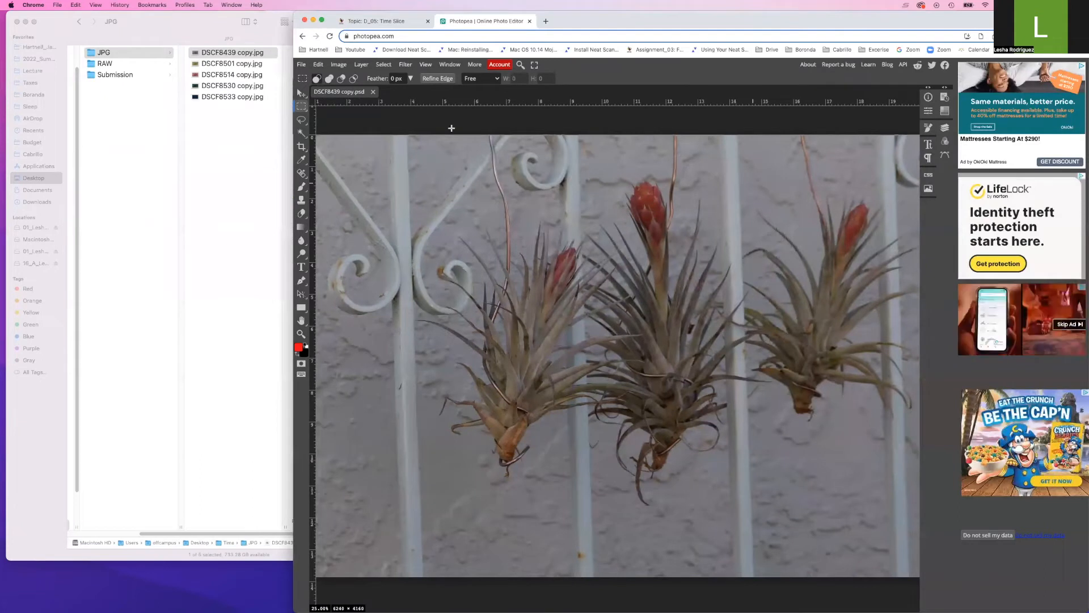
left_click(232, 66)
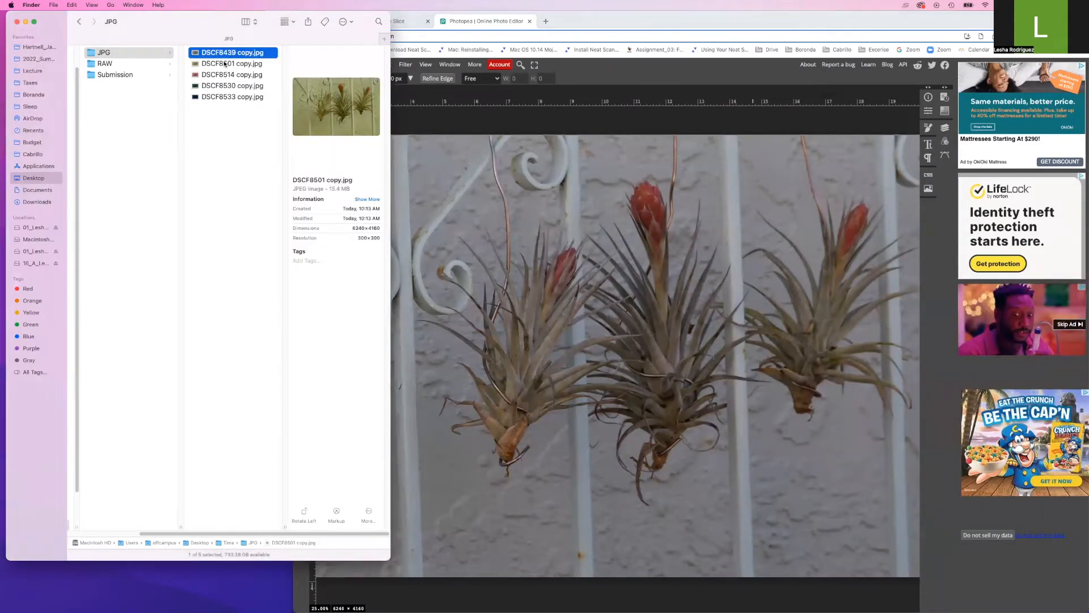
Drag DSCF8501 copy.jpg onto the canvas as a layer and show the Layers panel
left_click(232, 65)
left_click_drag(225, 67, 610, 215)
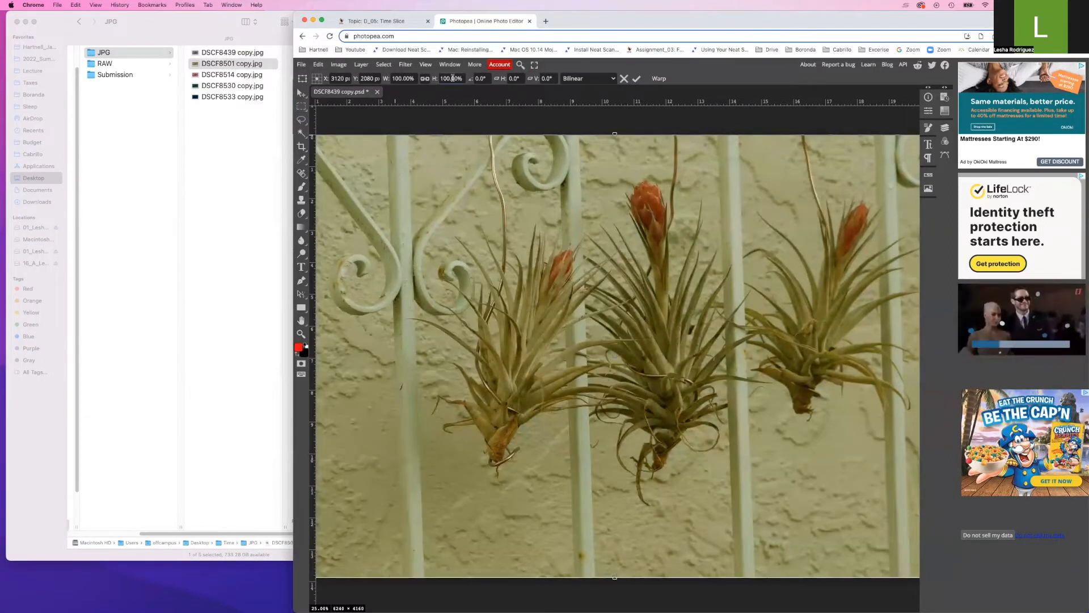
left_click_drag(294, 10, 35, 11)
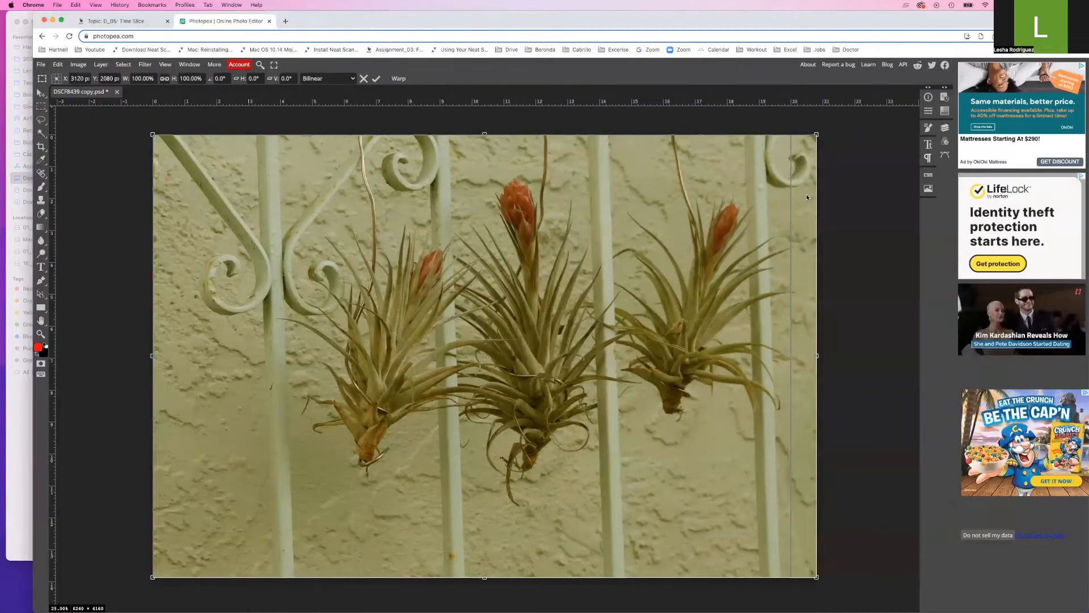
left_click(950, 129)
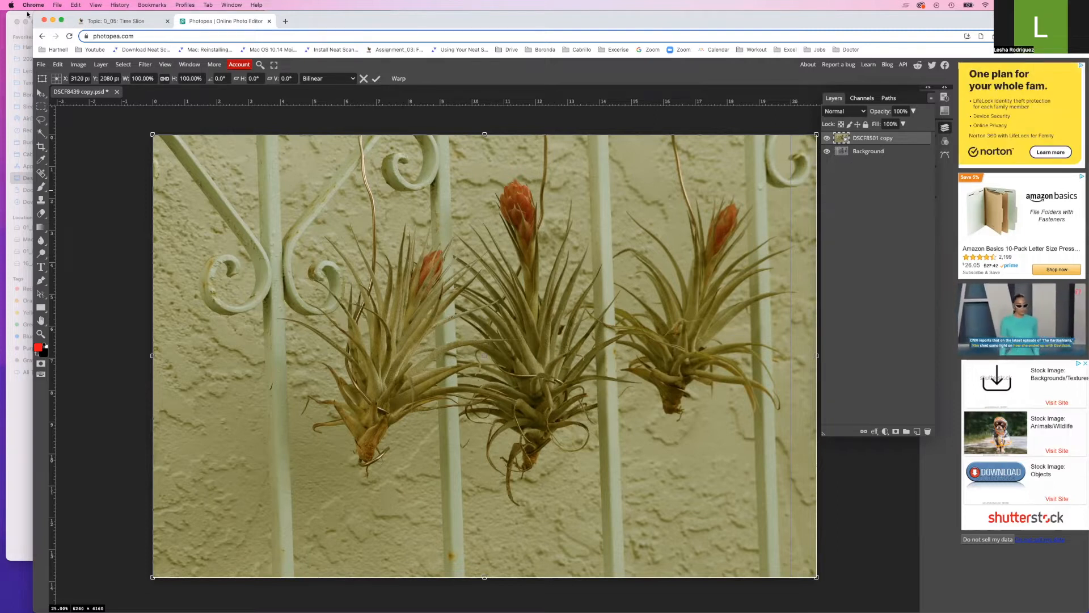
Add DSCF8514, DSCF8530 and DSCF8533 copy.jpg as layers by dragging them from Finder
left_click_drag(67, 15, 274, 15)
left_click_drag(382, 28, 278, 31)
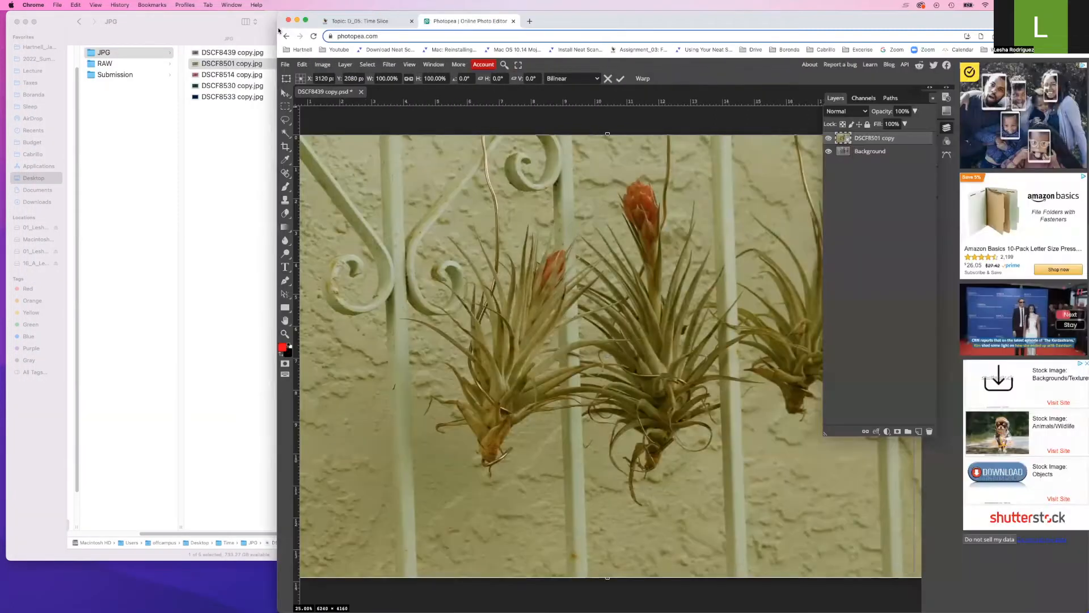
left_click(207, 75)
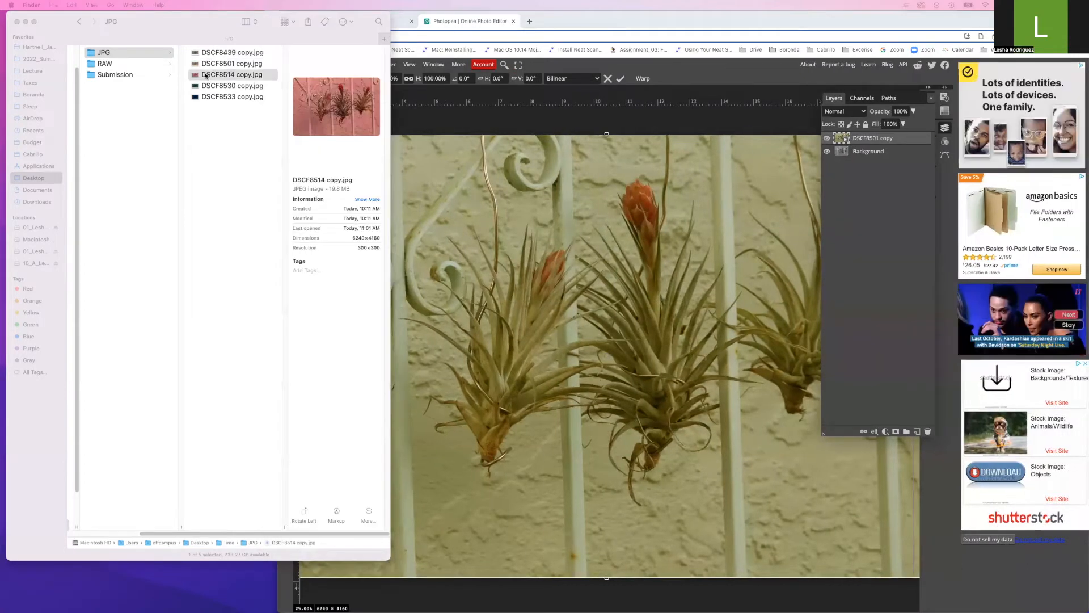
left_click_drag(207, 76, 527, 209)
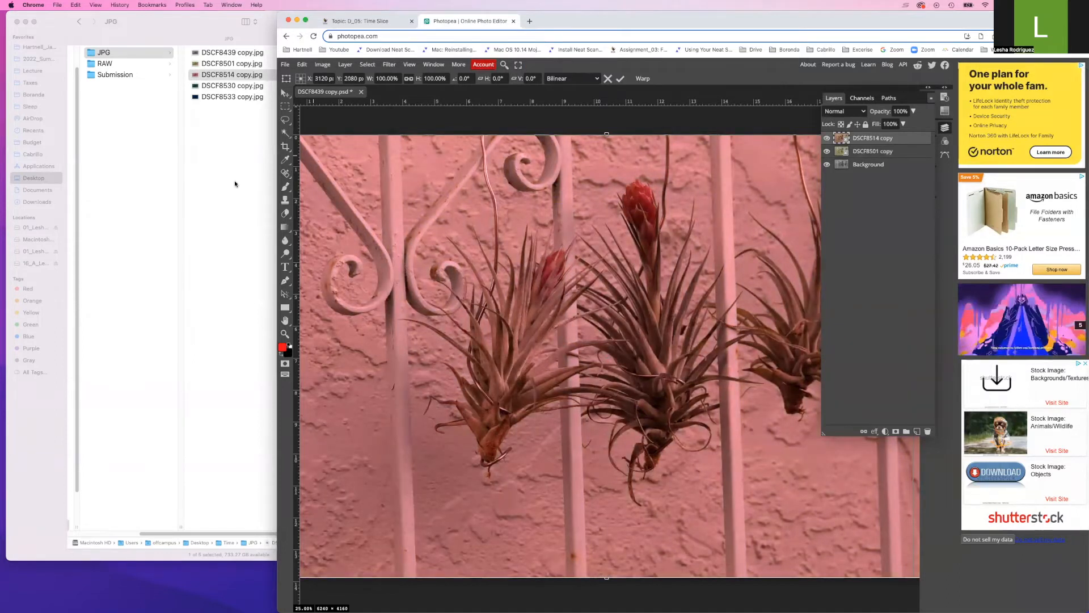
left_click_drag(205, 88, 554, 238)
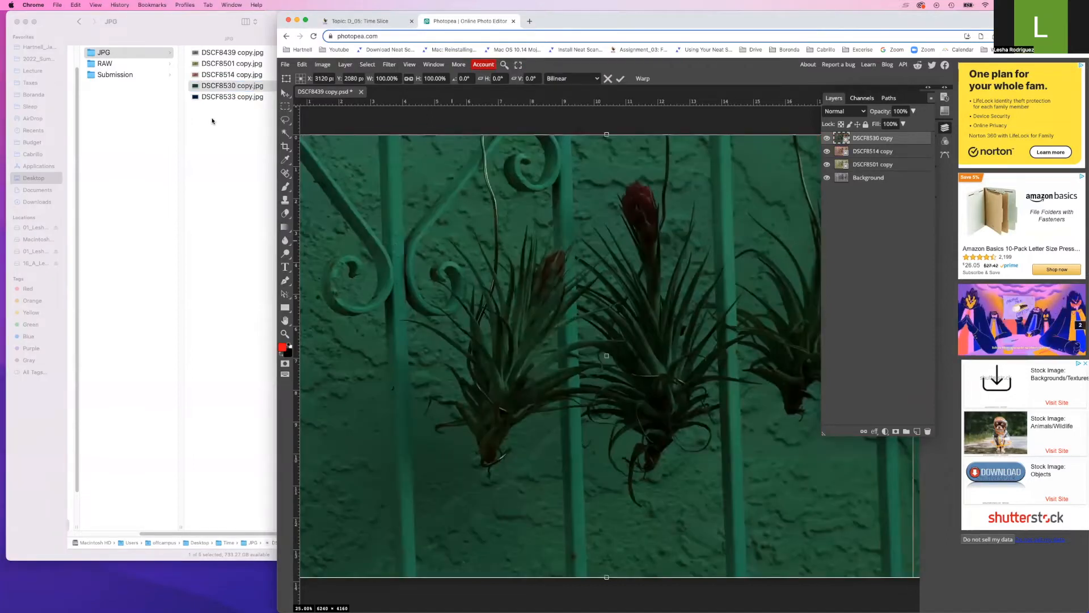
left_click(209, 98)
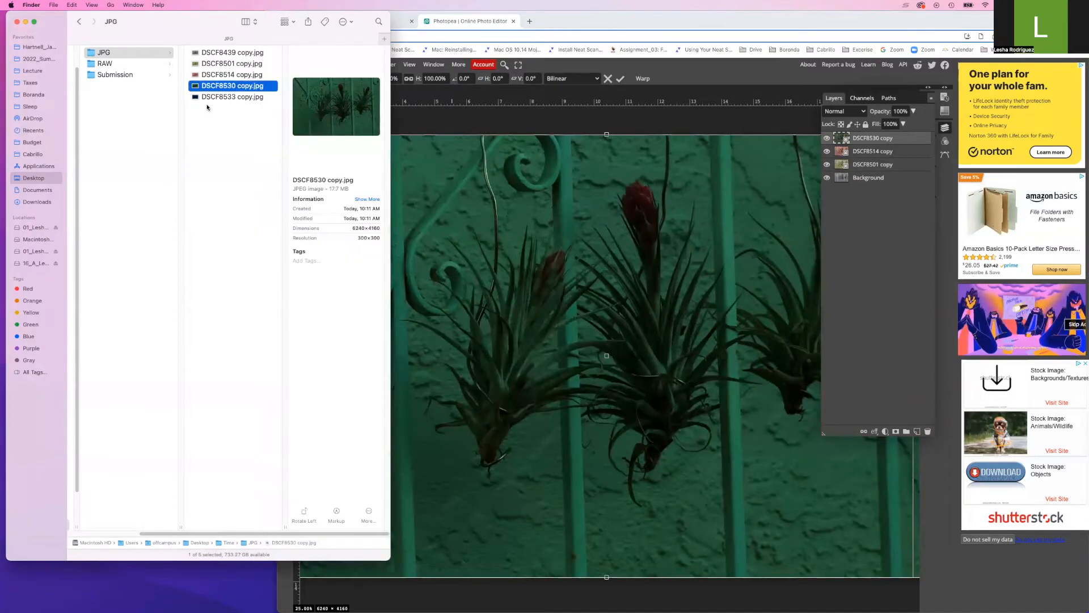
left_click_drag(208, 97, 587, 261)
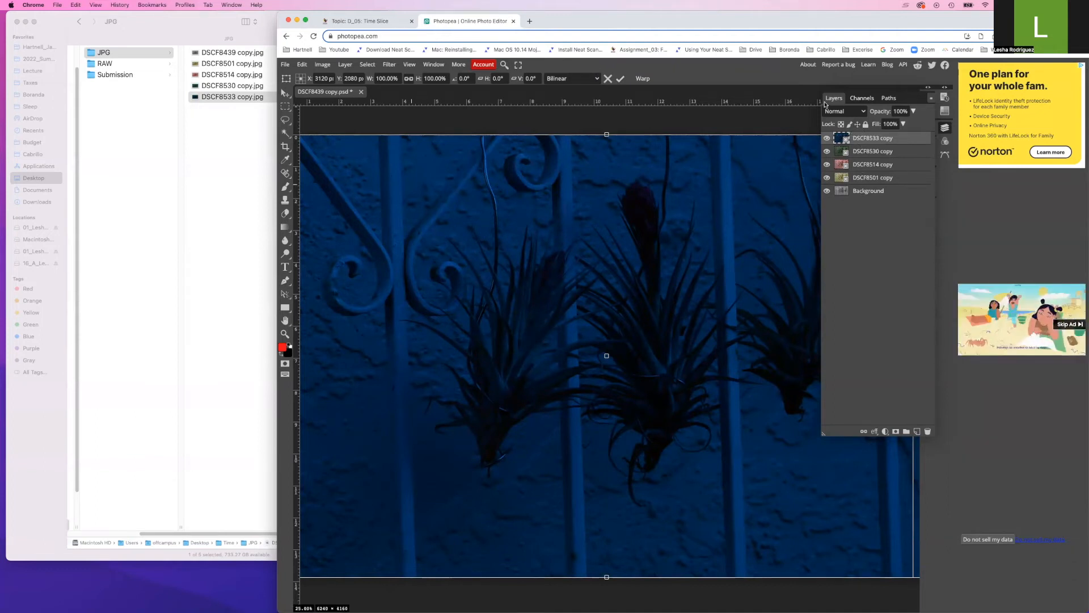
left_click_drag(826, 104, 596, 116)
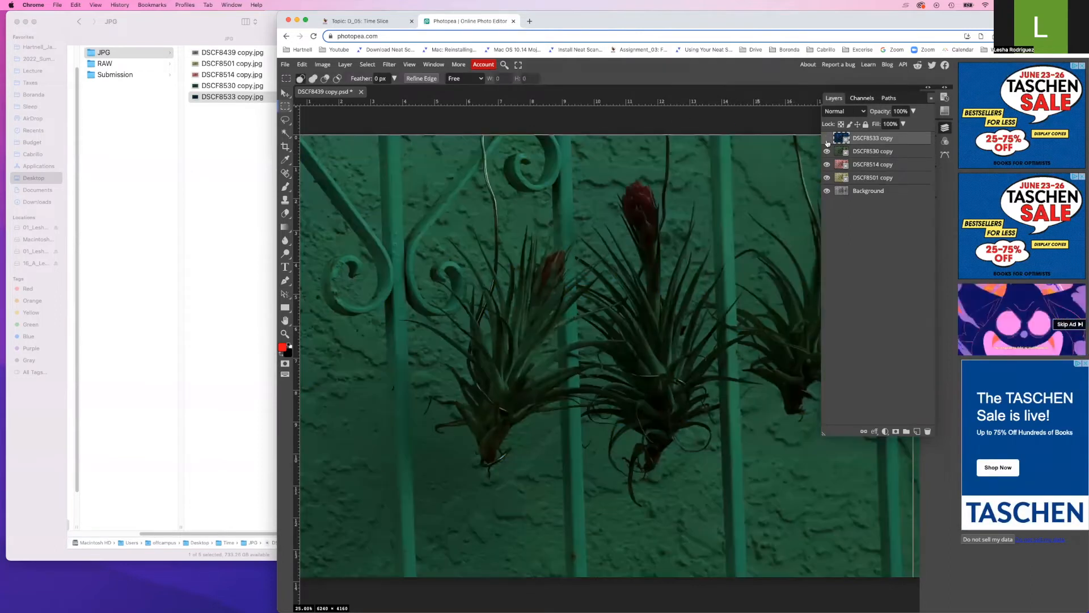
Hide the DSCF8533, DSCF8530, DSCF8514 and DSCF8501 copy layers and maximize the editor
left_click(827, 139)
left_click(827, 151)
left_click(827, 165)
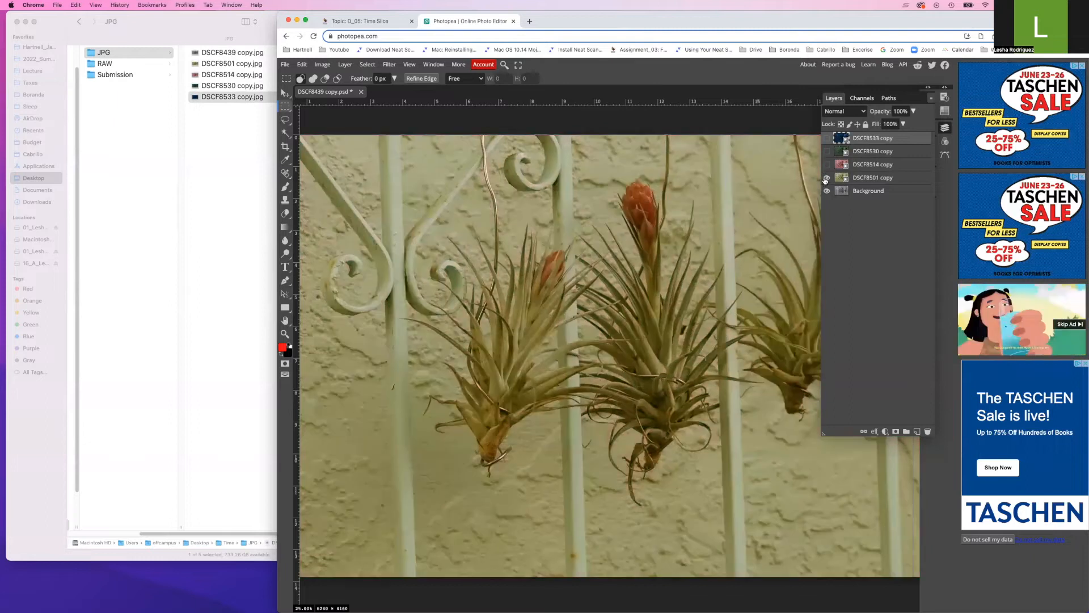
left_click(827, 178)
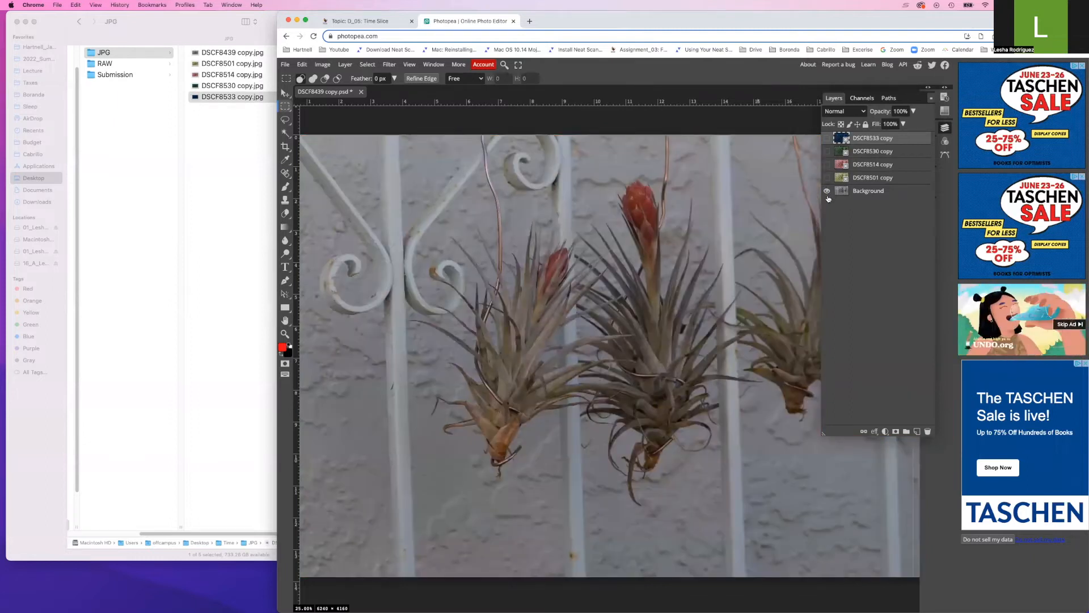
left_click_drag(277, 14, 210, 12)
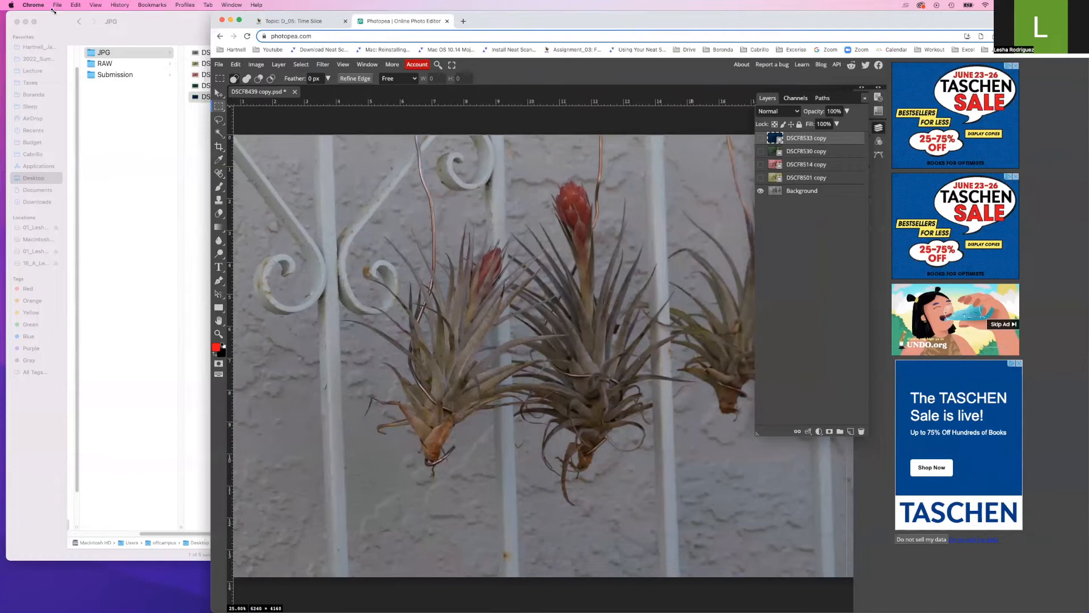
left_click_drag(7, 9, 4, 12)
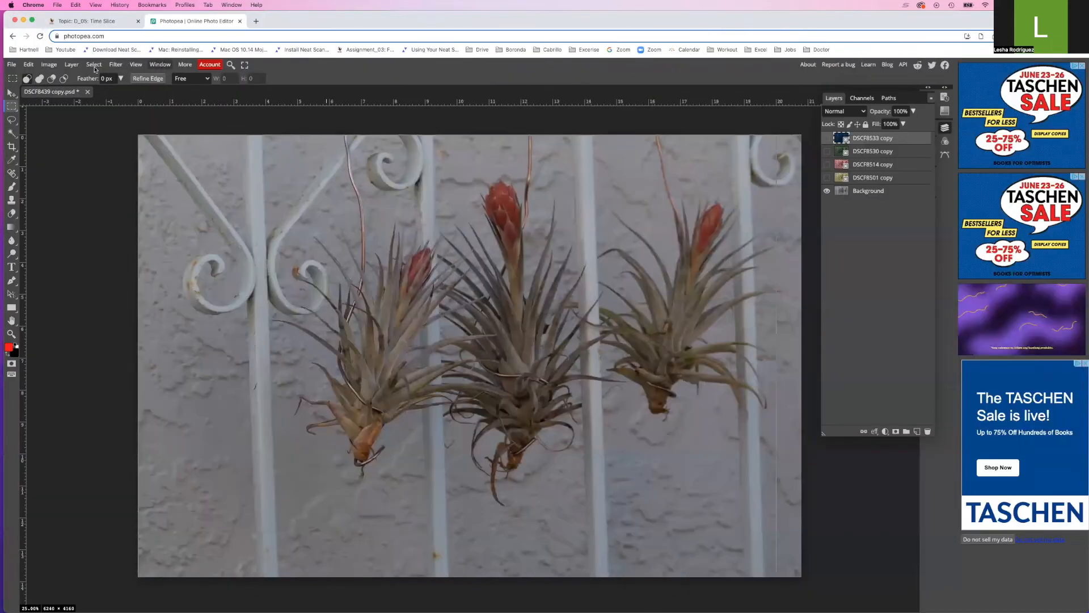
Check Image Size: 20.80 × 13.87 inches at 300 DPI, closing without changes
left_click(48, 64)
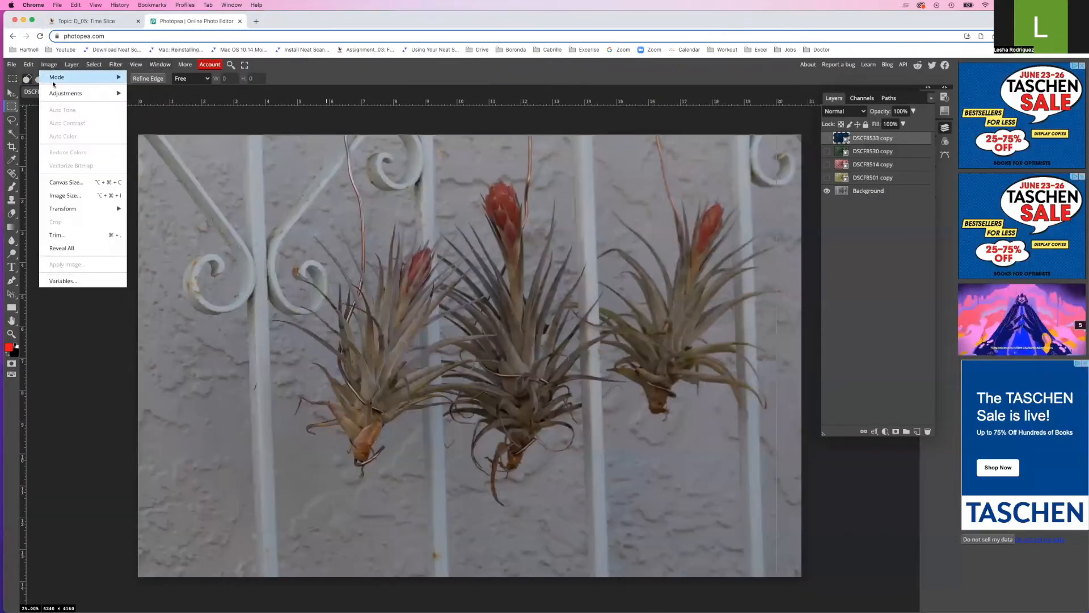
left_click(69, 196)
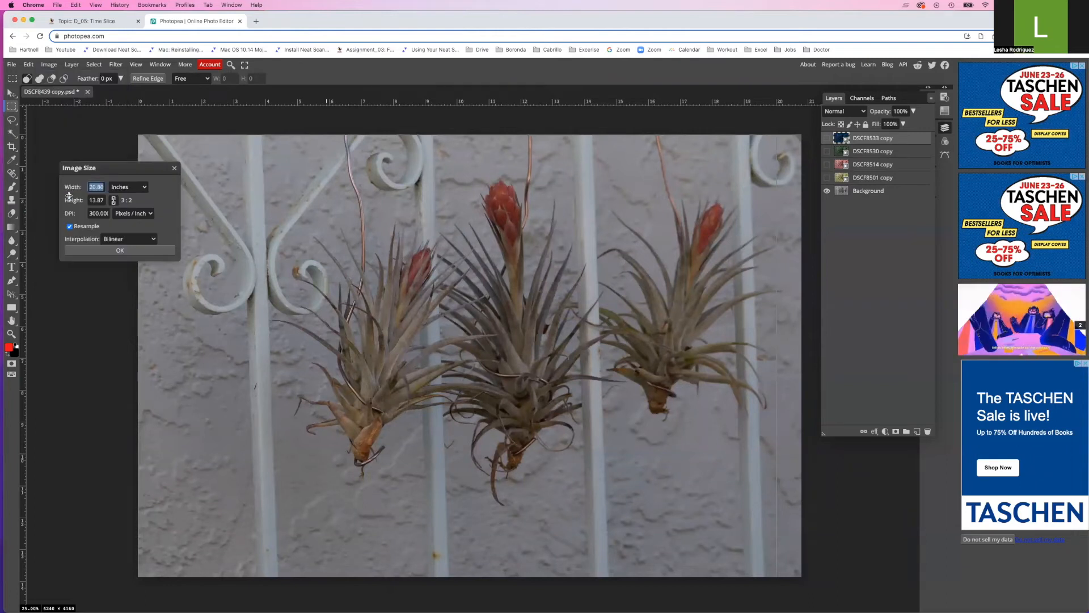
left_click(138, 193)
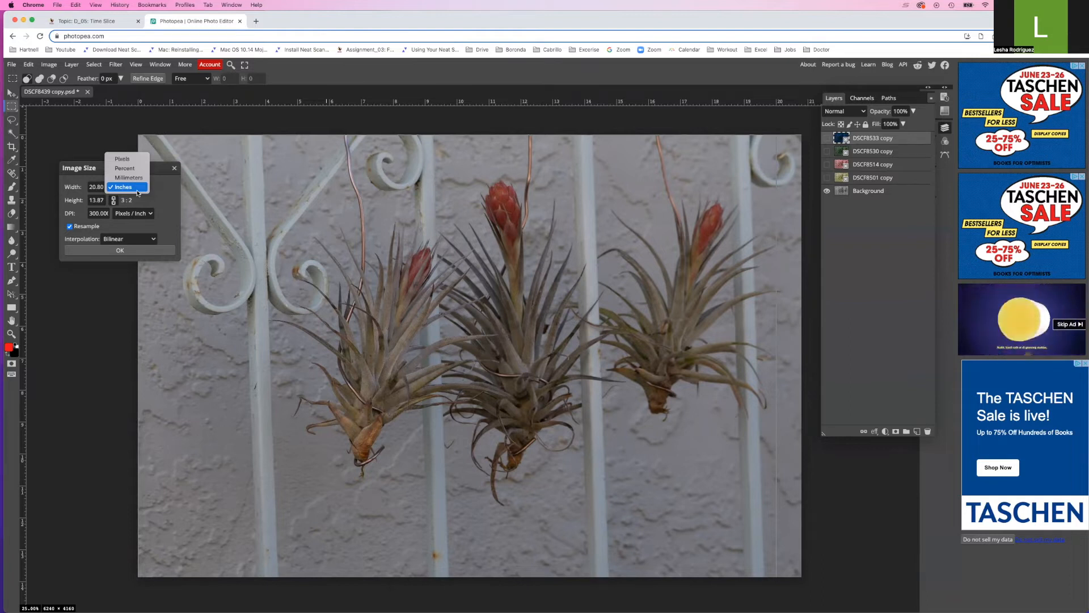
left_click(138, 192)
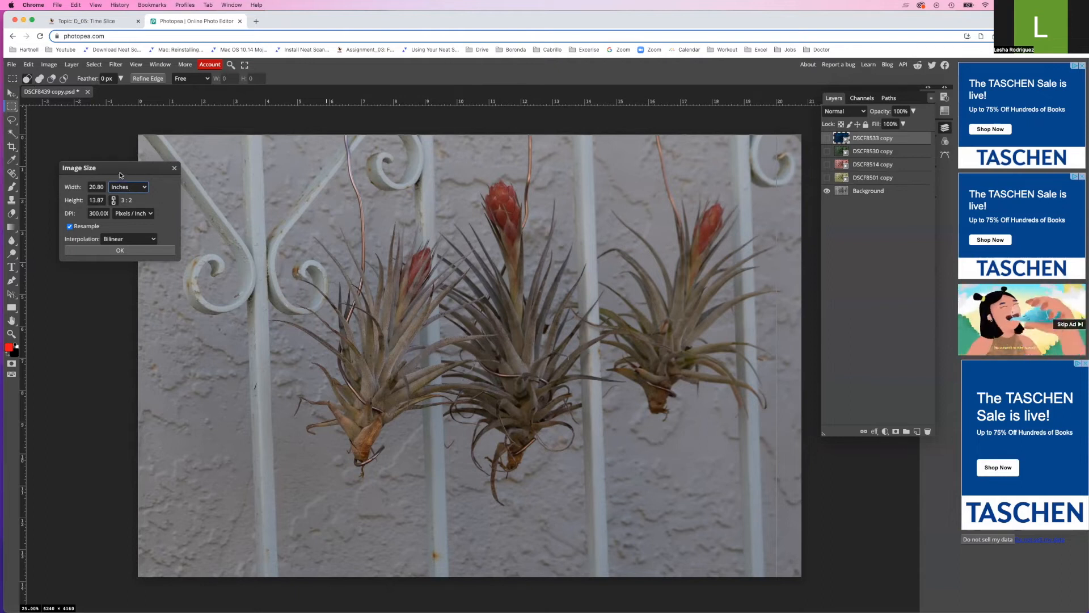
left_click_drag(120, 168, 106, 129)
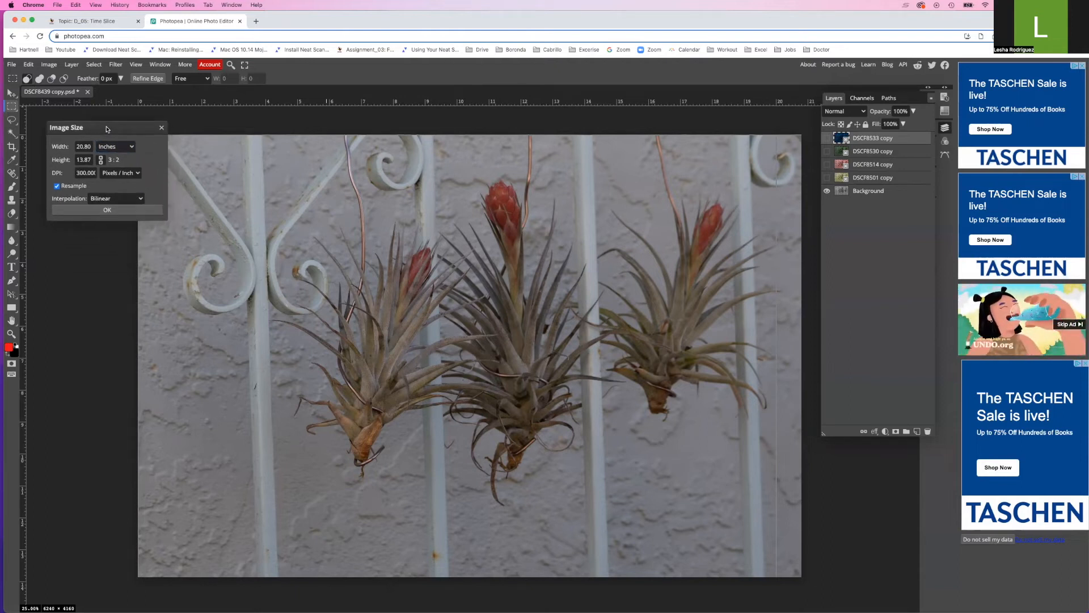
left_click_drag(107, 129, 117, 151)
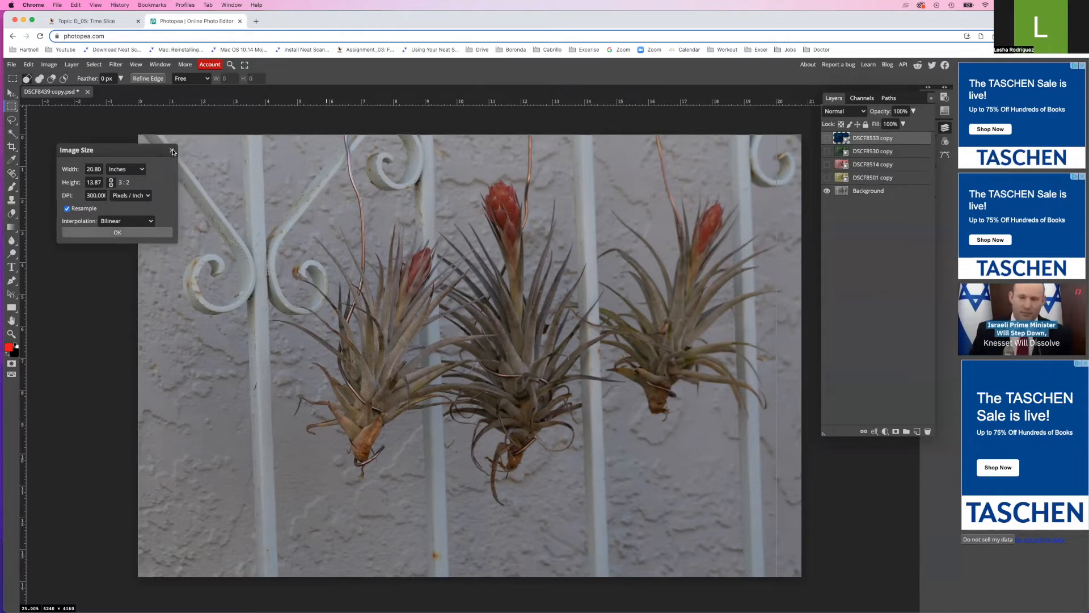
left_click(109, 233)
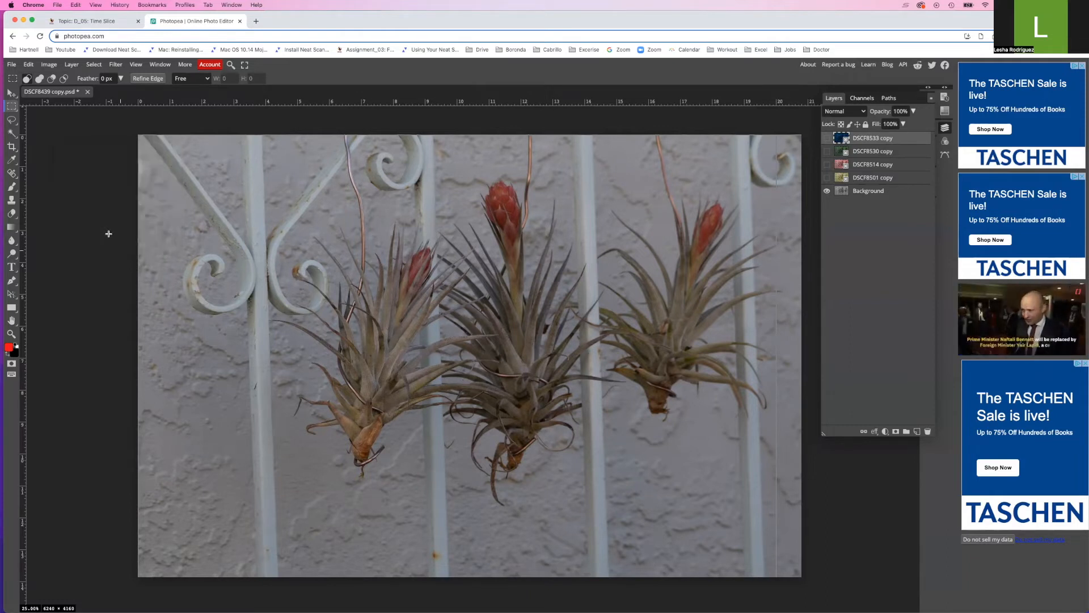
left_click(26, 66)
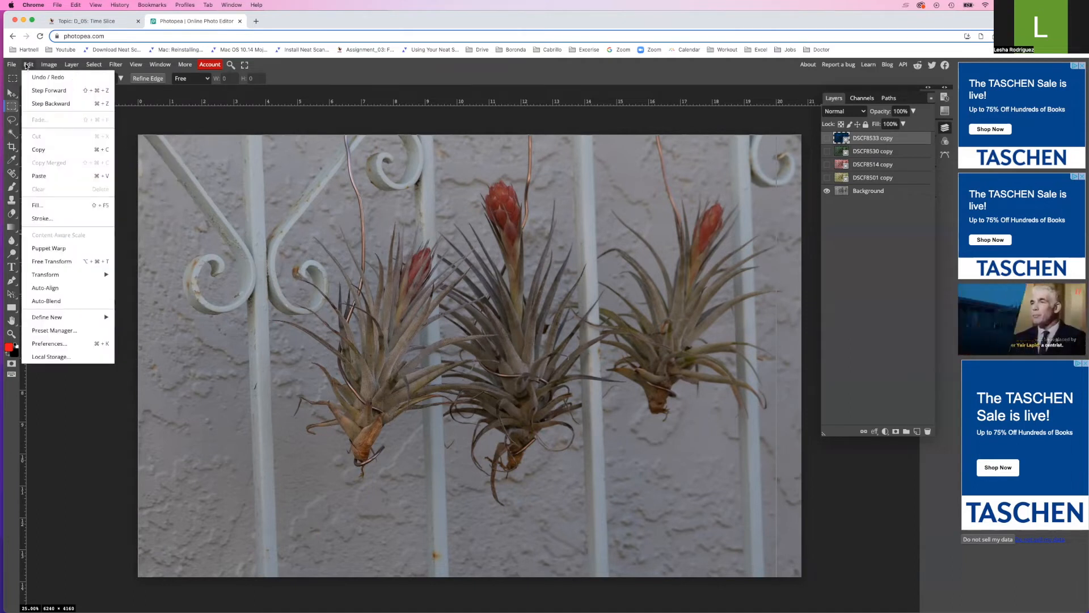
mouse_move(11, 66)
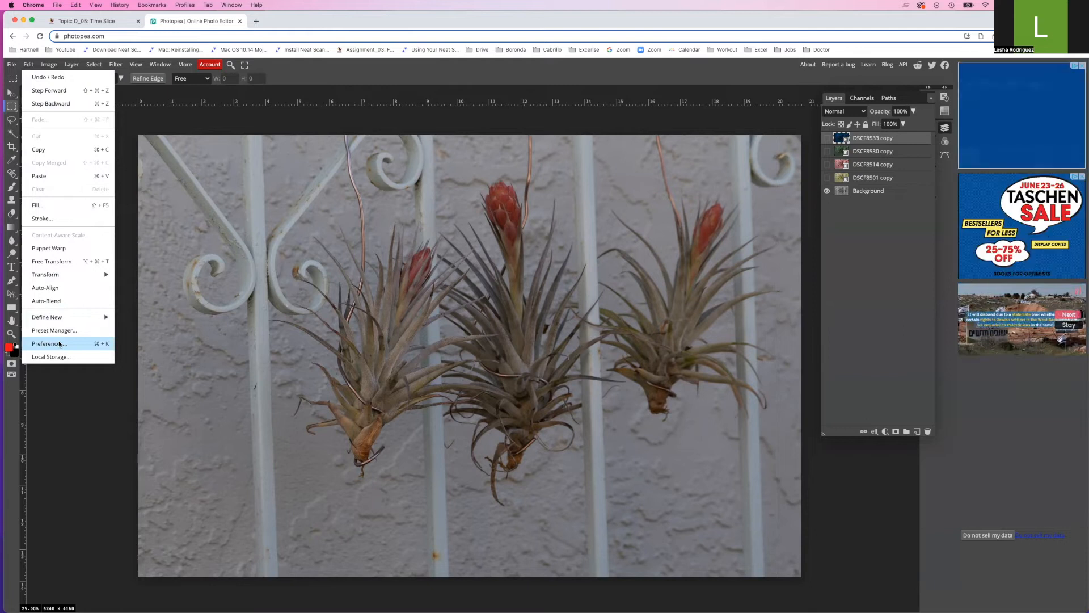
left_click(59, 344)
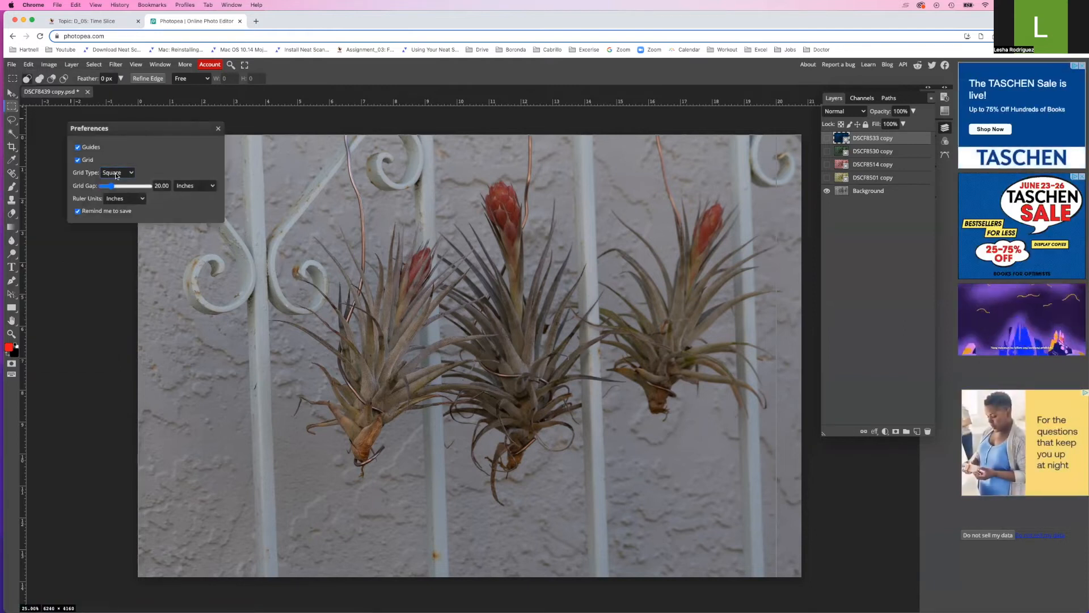
left_click(119, 199)
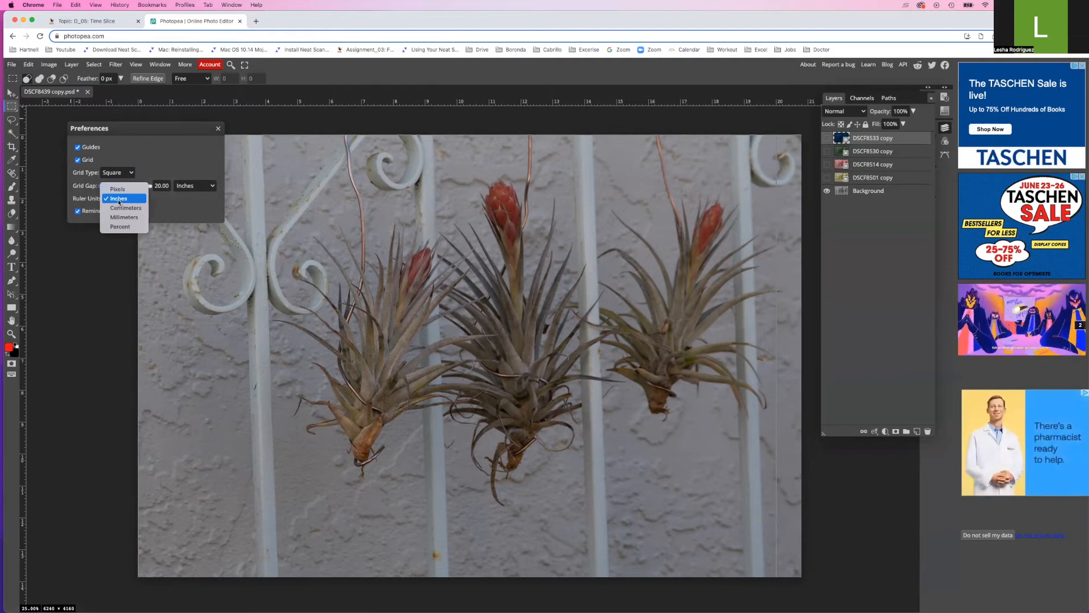
left_click(119, 200)
left_click(217, 128)
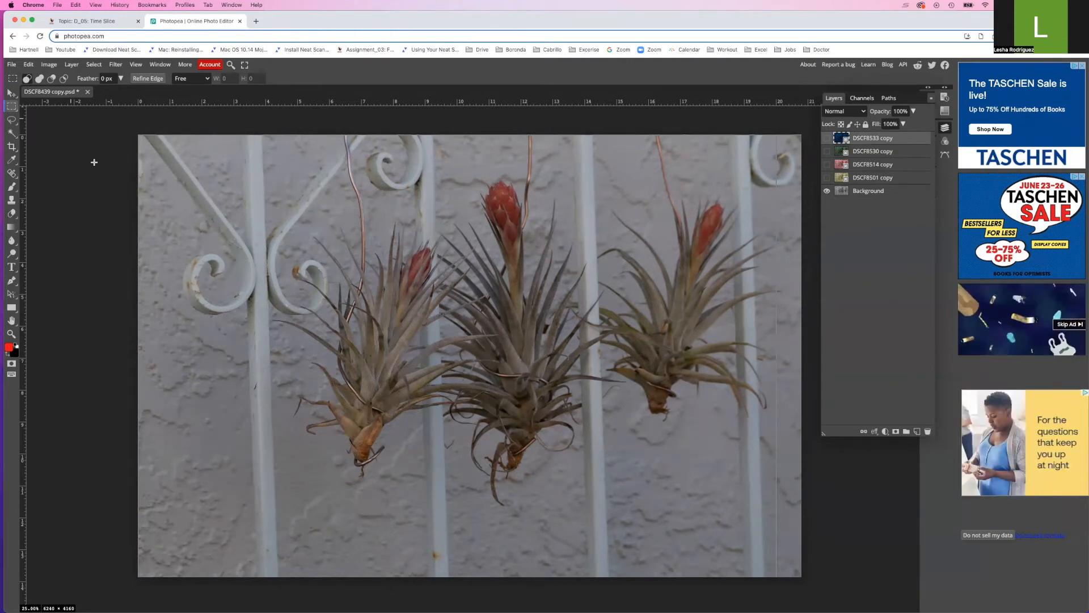
Toggle the rulers and drag four vertical guides to about 4, 8, 12 and 16 inches
key("super+r")
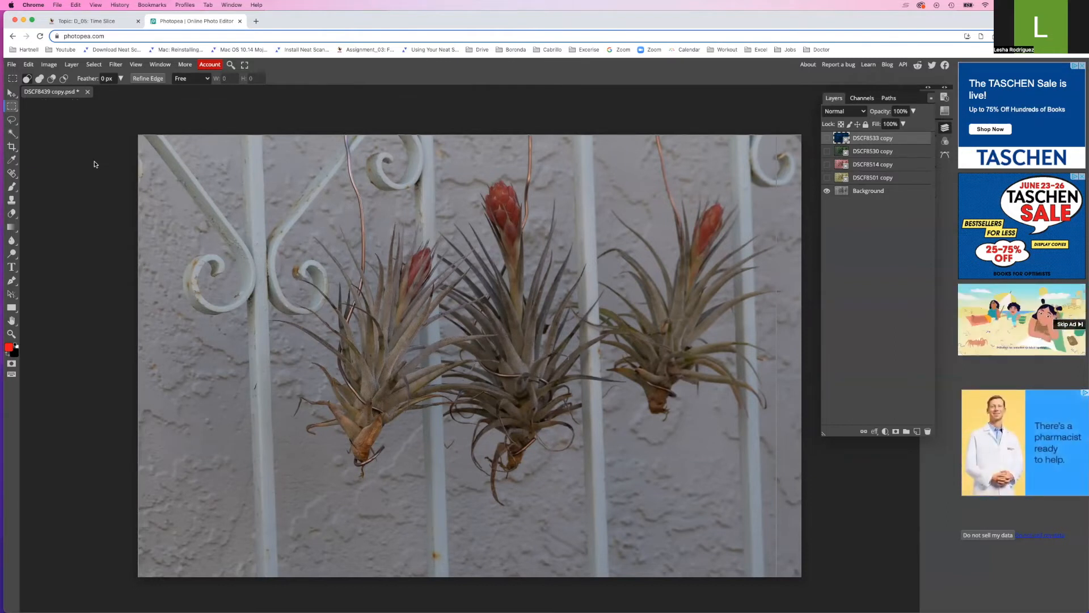
key("super+r")
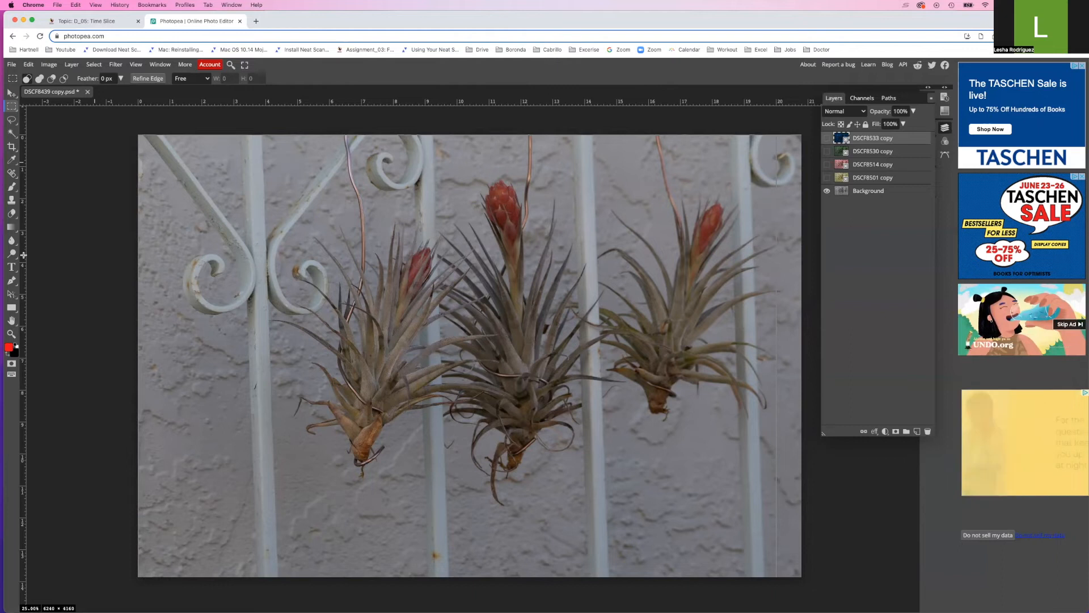
left_click_drag(22, 257, 265, 260)
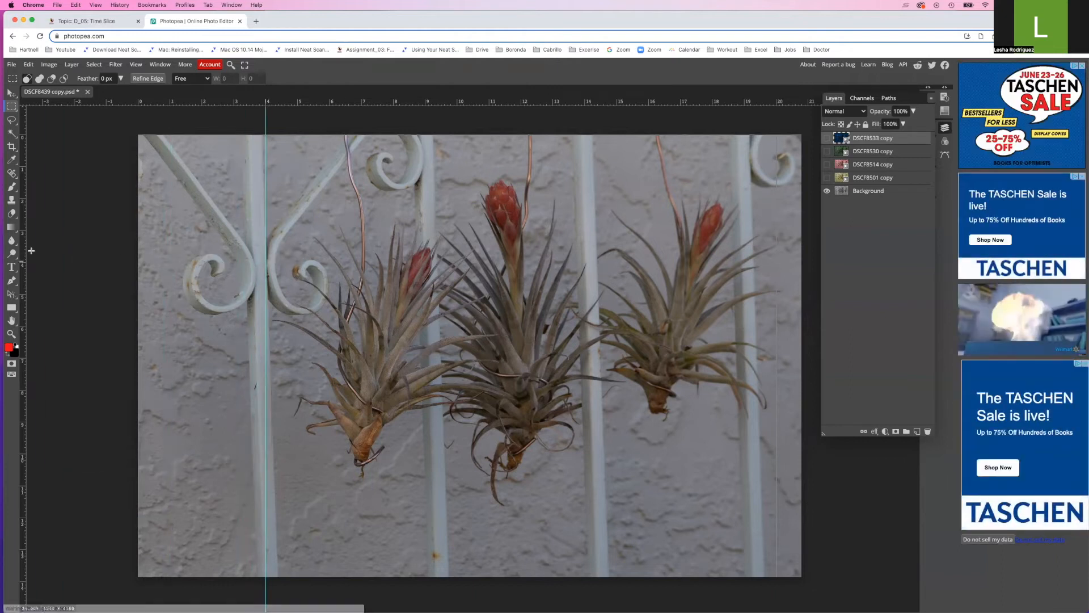
left_click_drag(22, 254, 393, 258)
left_click_drag(23, 286, 521, 275)
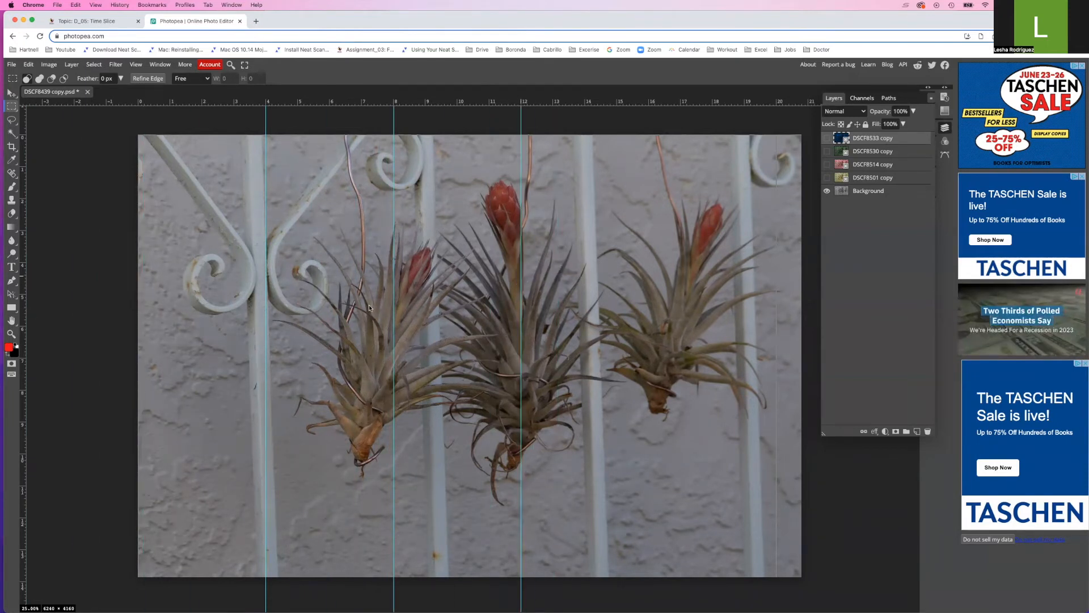
left_click_drag(680, 302, 649, 303)
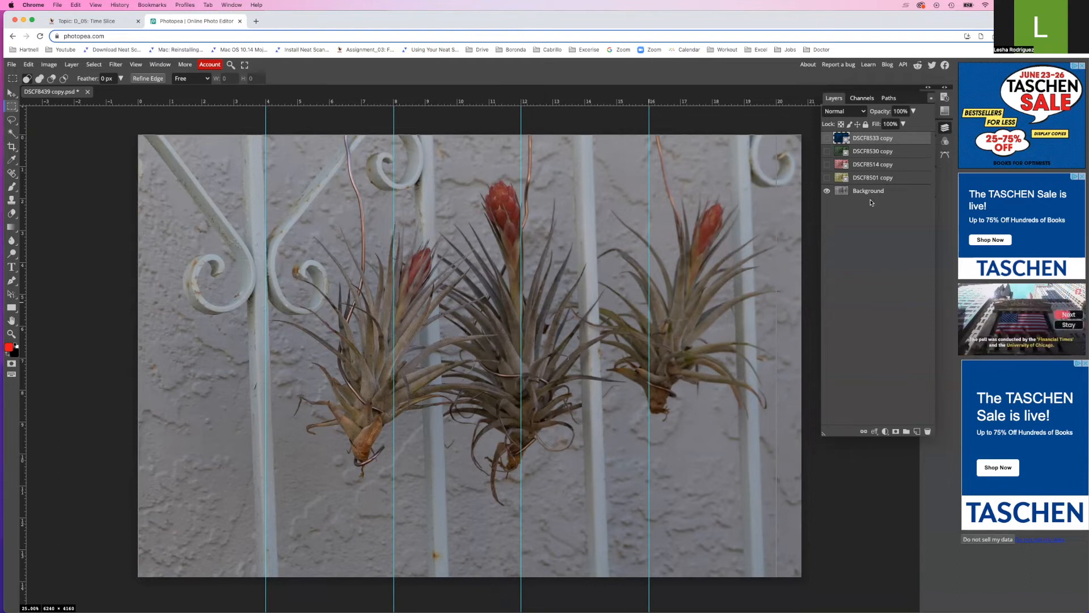
Turn visibility on for the DSCF8533, DSCF8530, DSCF8514 and DSCF8501 copy layers, keeping Background visible
left_click(826, 139)
left_click(827, 152)
left_click(827, 164)
left_click(827, 177)
left_click(826, 191)
left_click(827, 193)
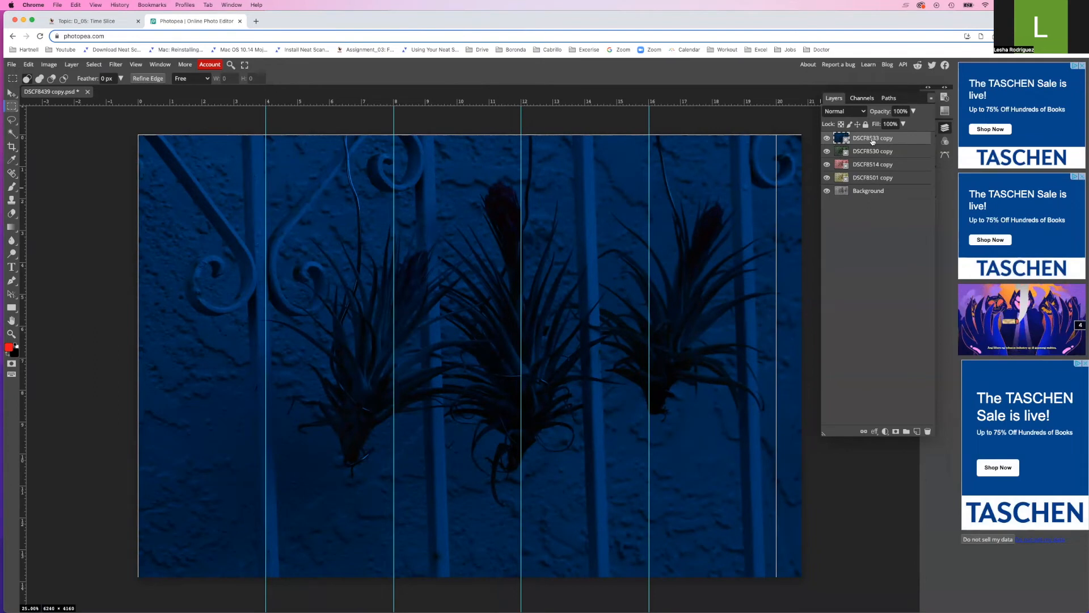
With Rectangle Select, marquee from the image's top-left corner to the 16-inch guide and press Delete
left_click(12, 107)
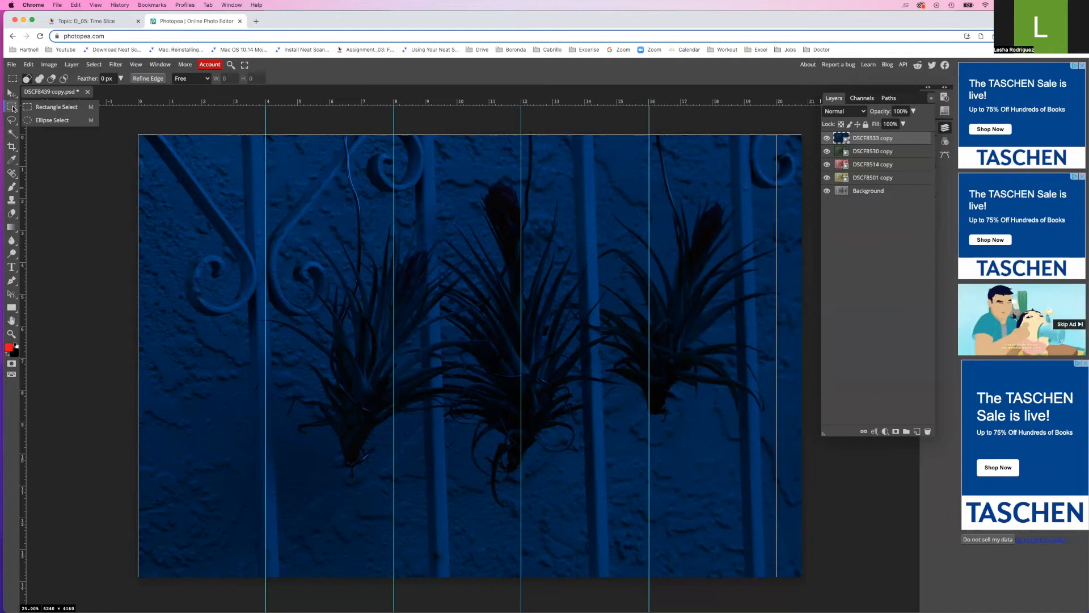
left_click(41, 111)
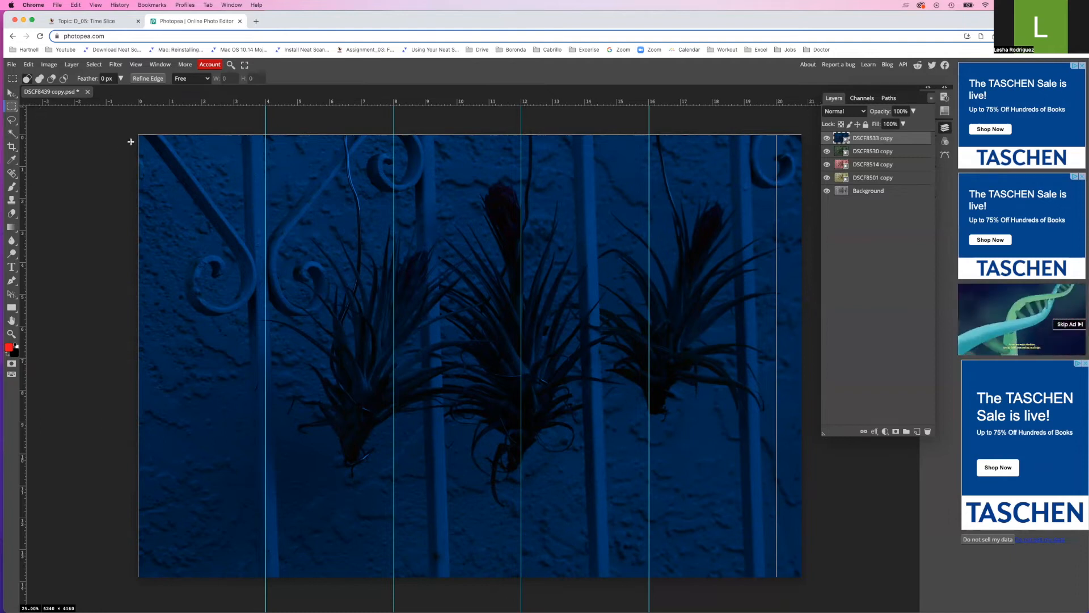
left_click_drag(137, 134, 648, 600)
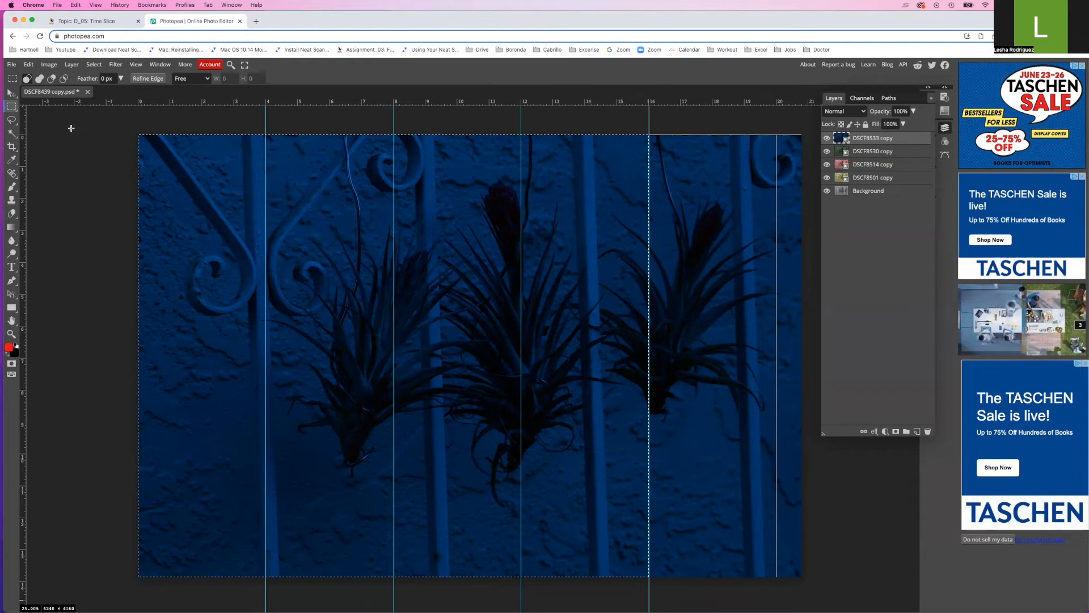
key("Delete")
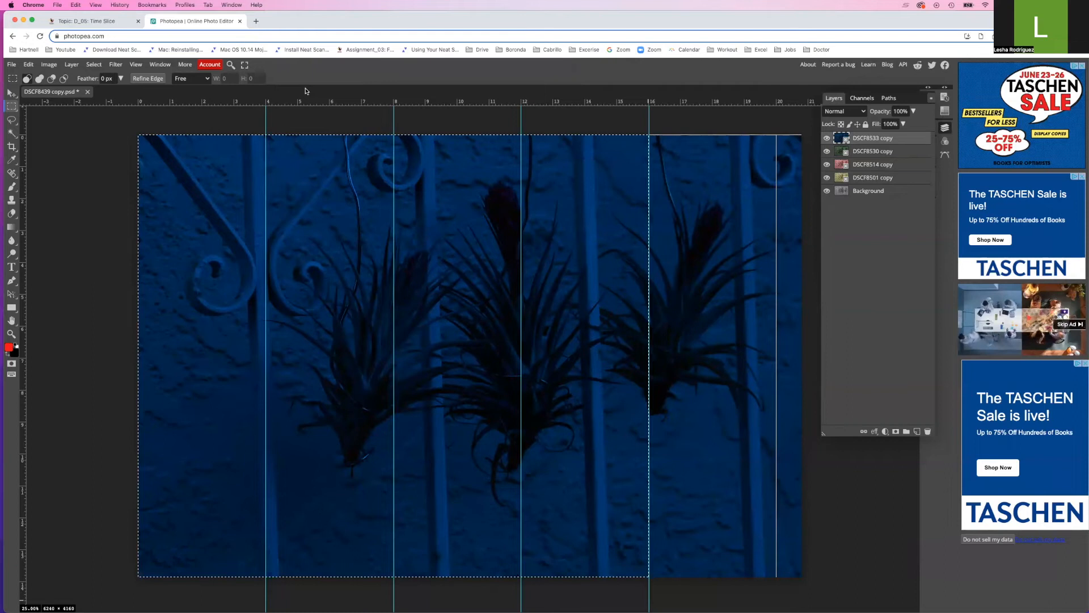
key("Delete")
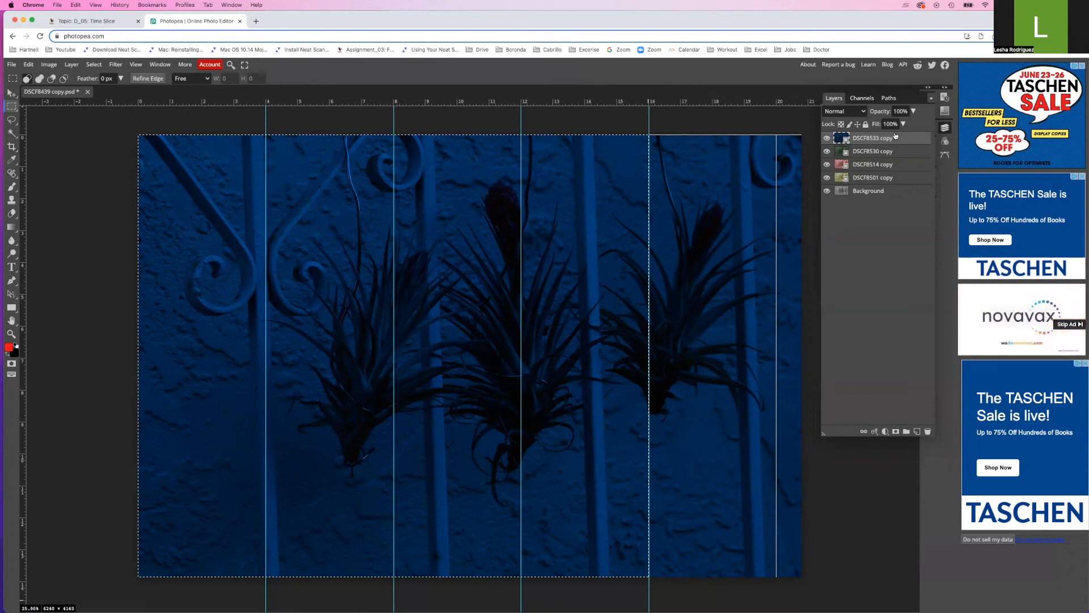
Rasterize the DSCF8533, DSCF8530, DSCF8514 and DSCF8501 copy layers
right_click(864, 140)
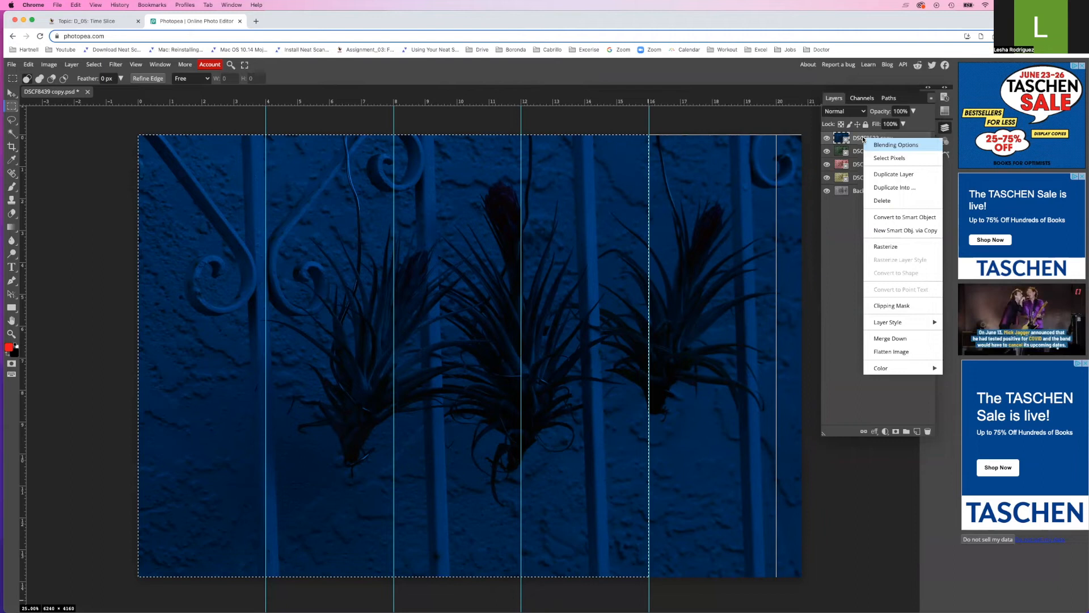
left_click(876, 247)
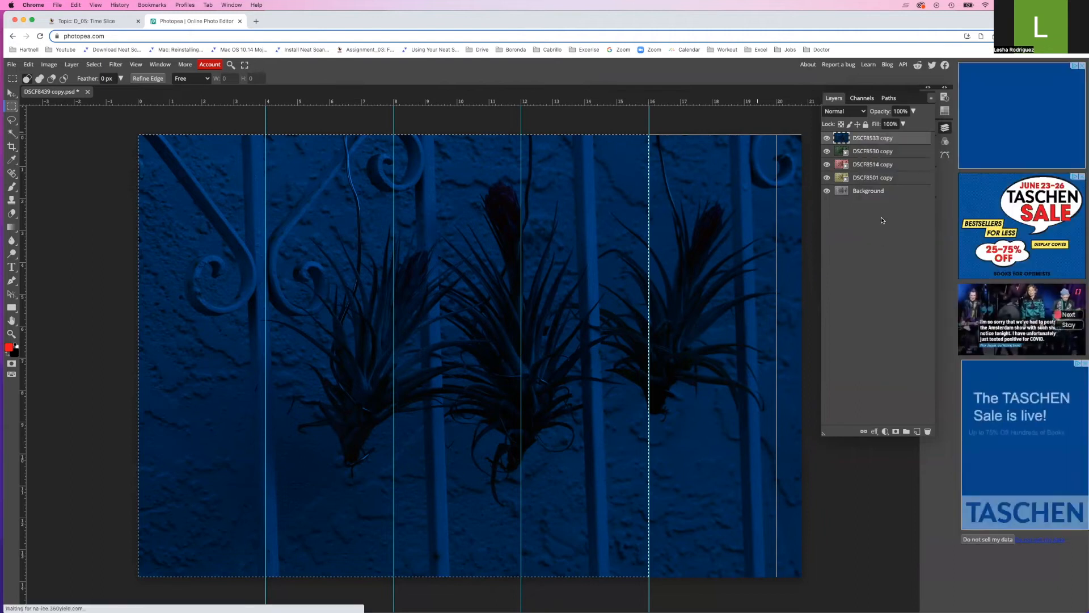
right_click(868, 152)
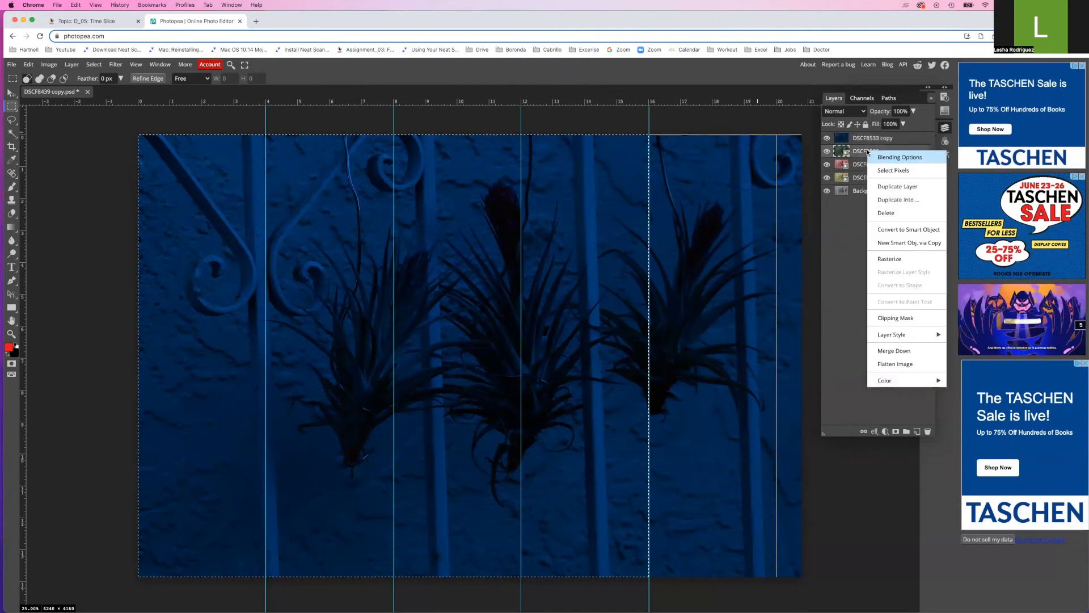
left_click(880, 261)
right_click(861, 165)
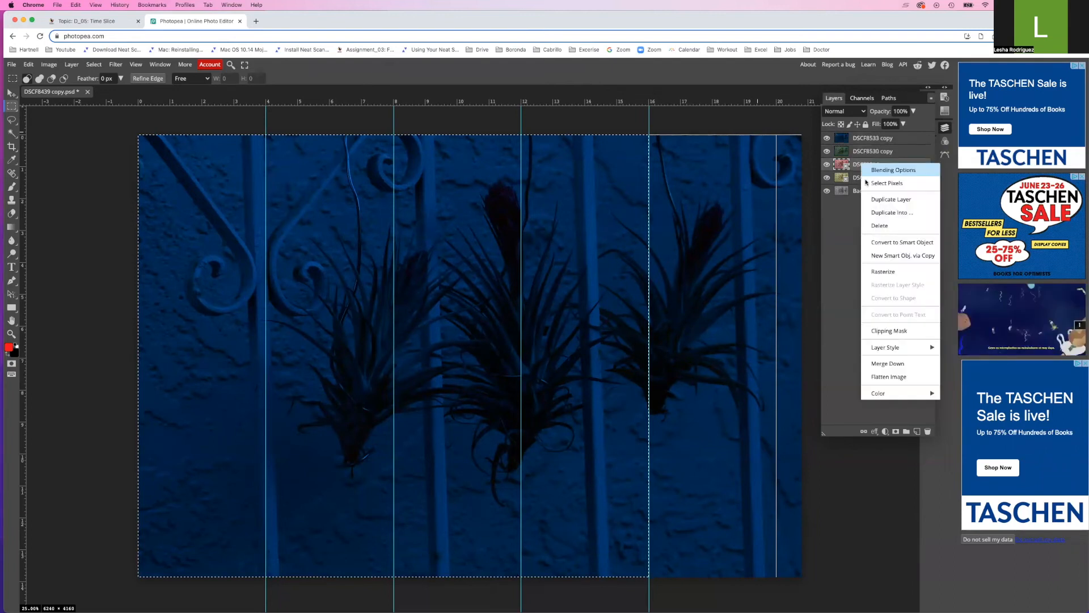
left_click(884, 272)
right_click(870, 177)
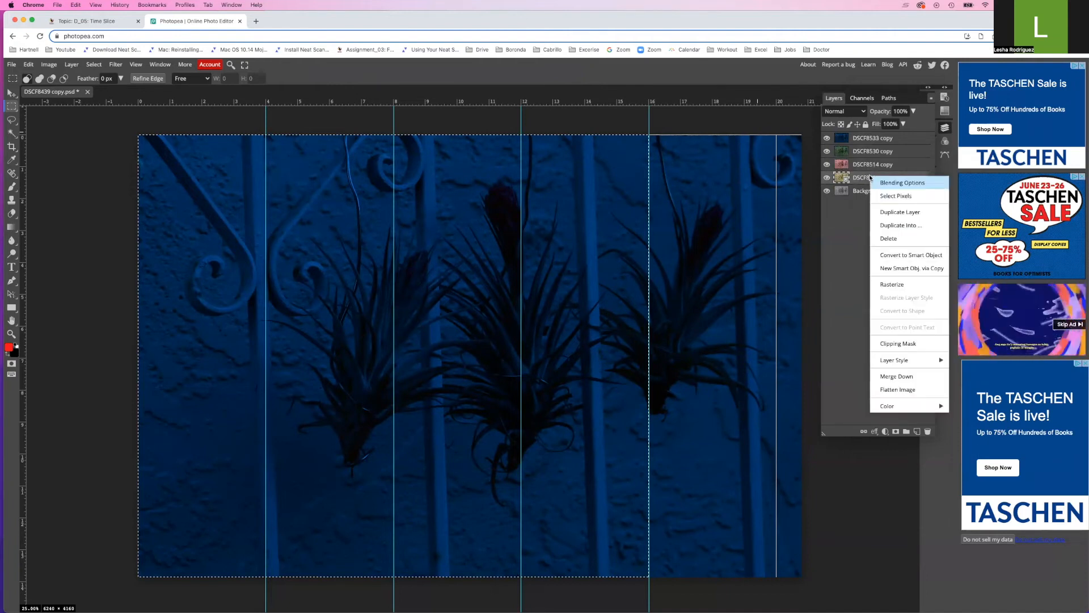
left_click(891, 285)
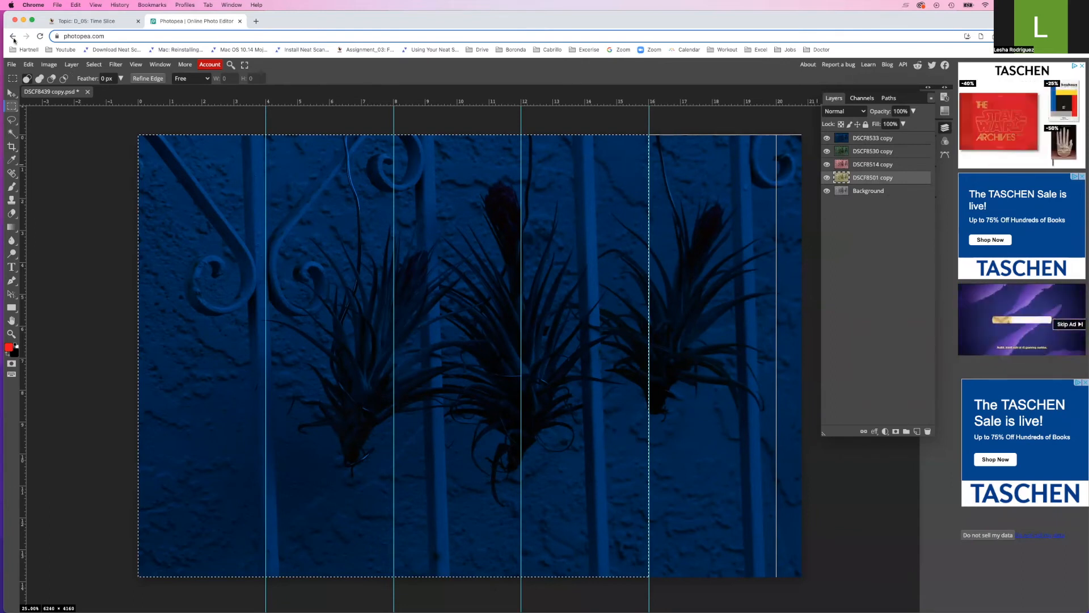
Look through the Image and Edit menus, then step backward to drop the four-slice marquee
left_click(49, 65)
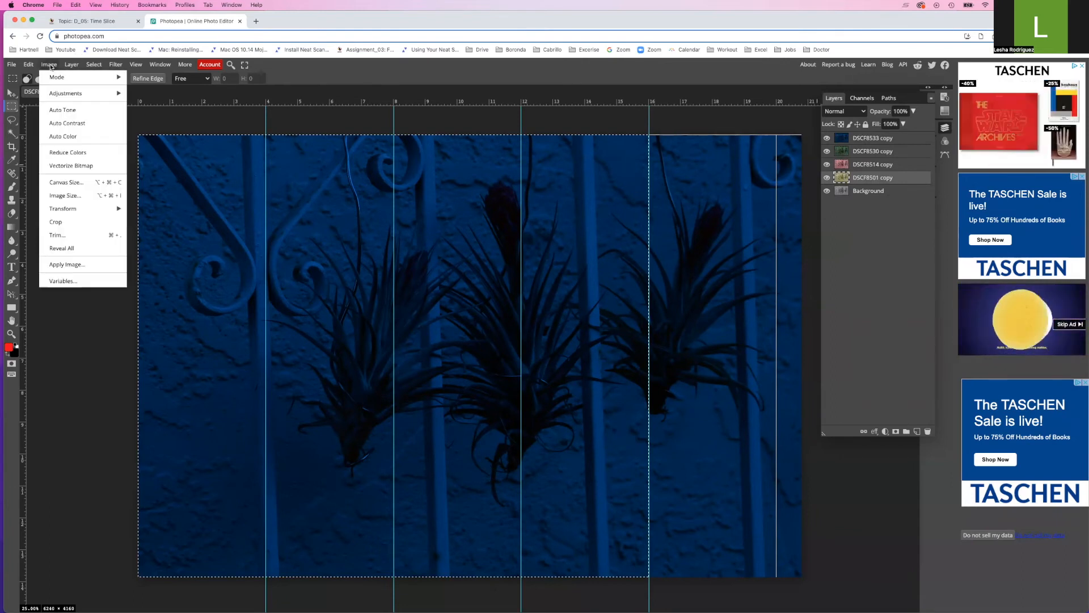
mouse_move(72, 66)
mouse_move(28, 65)
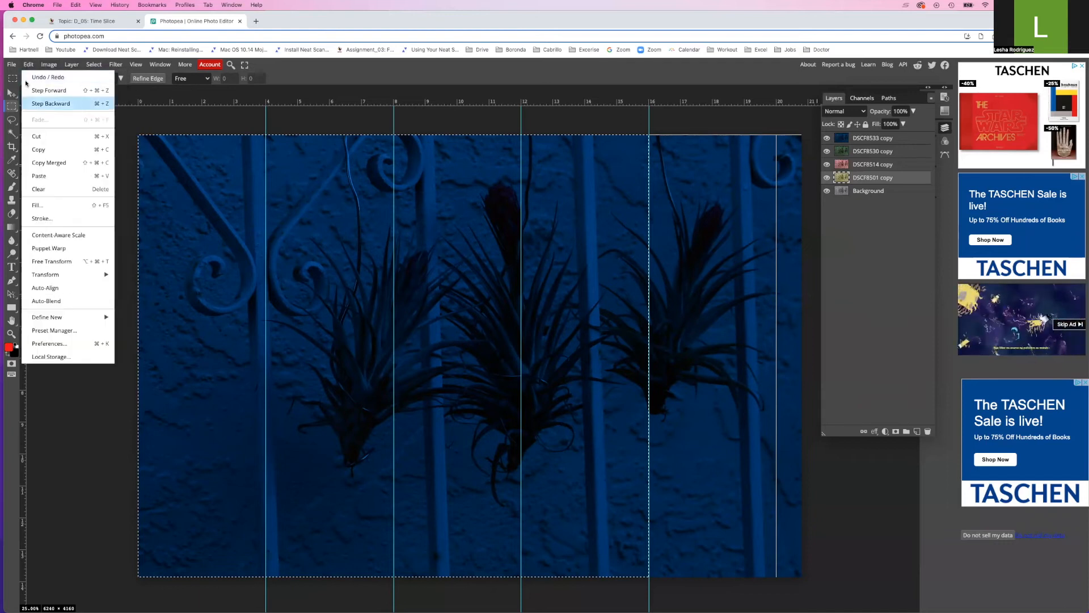
left_click(211, 119)
left_click(879, 139)
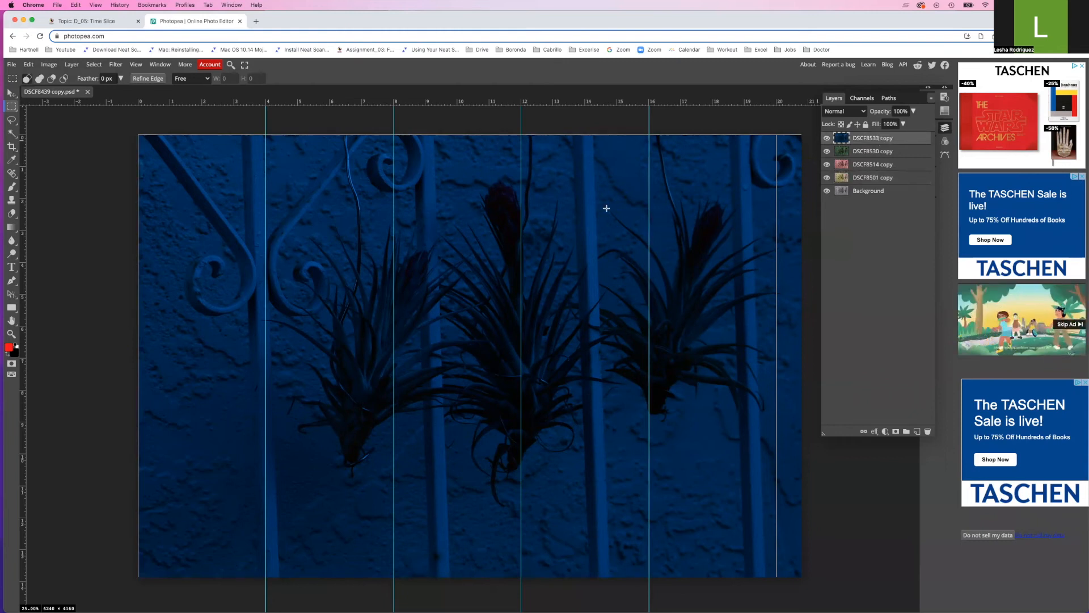
Clear the blue layer left of the fourth guide and the green DSCF8530 copy's left three strips
left_click_drag(191, 176, 647, 585)
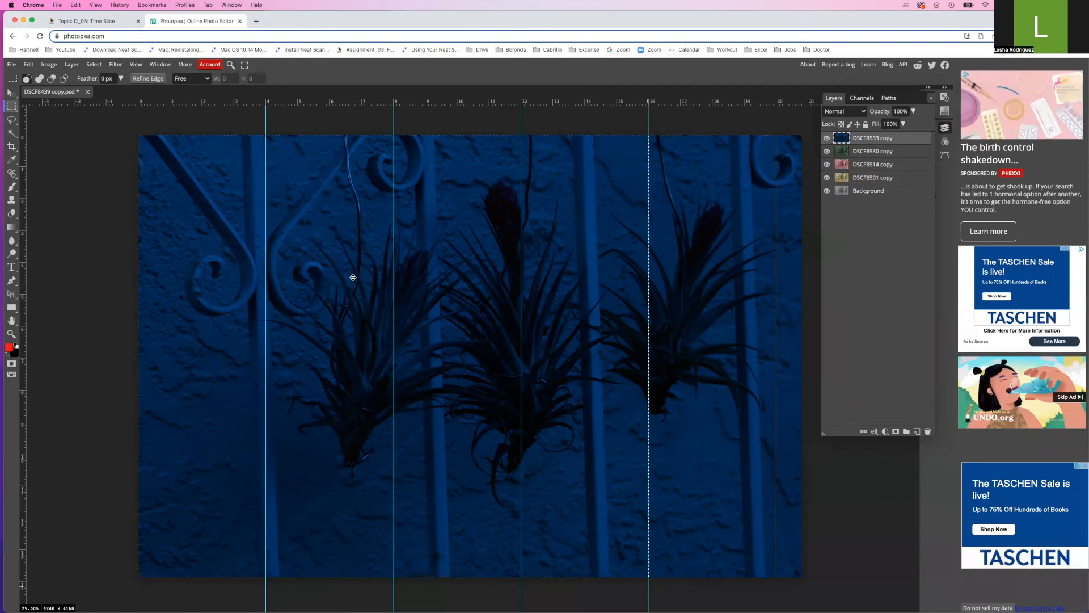
key("Delete")
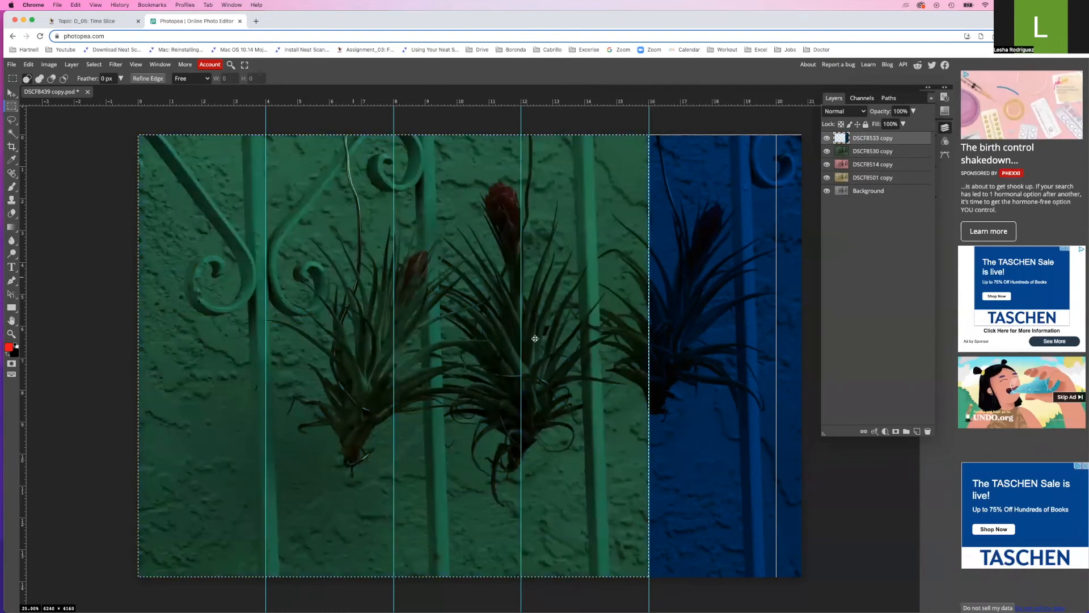
left_click(879, 153)
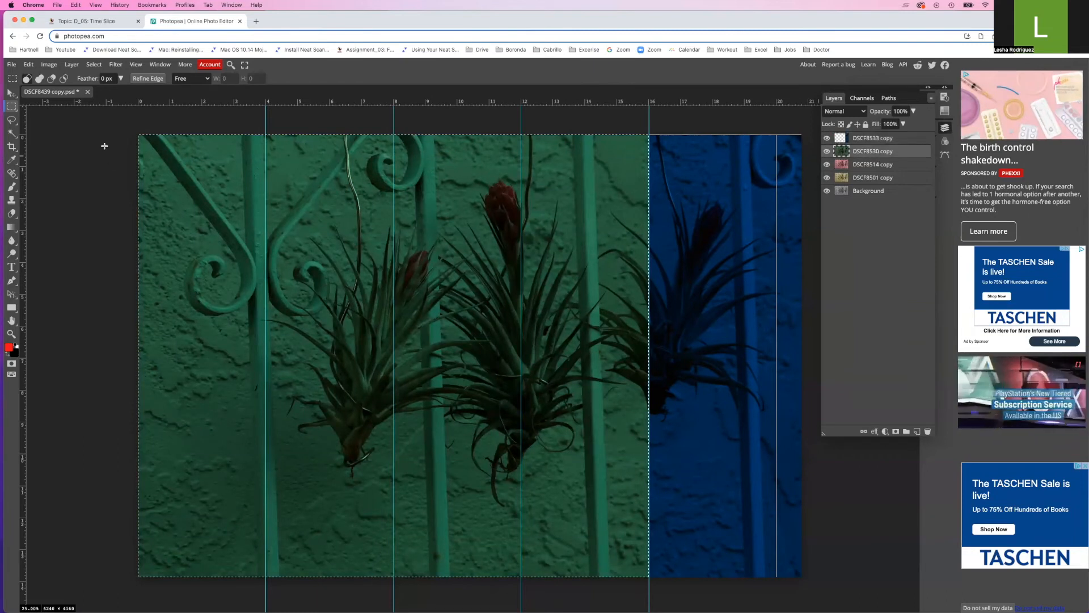
left_click(136, 134)
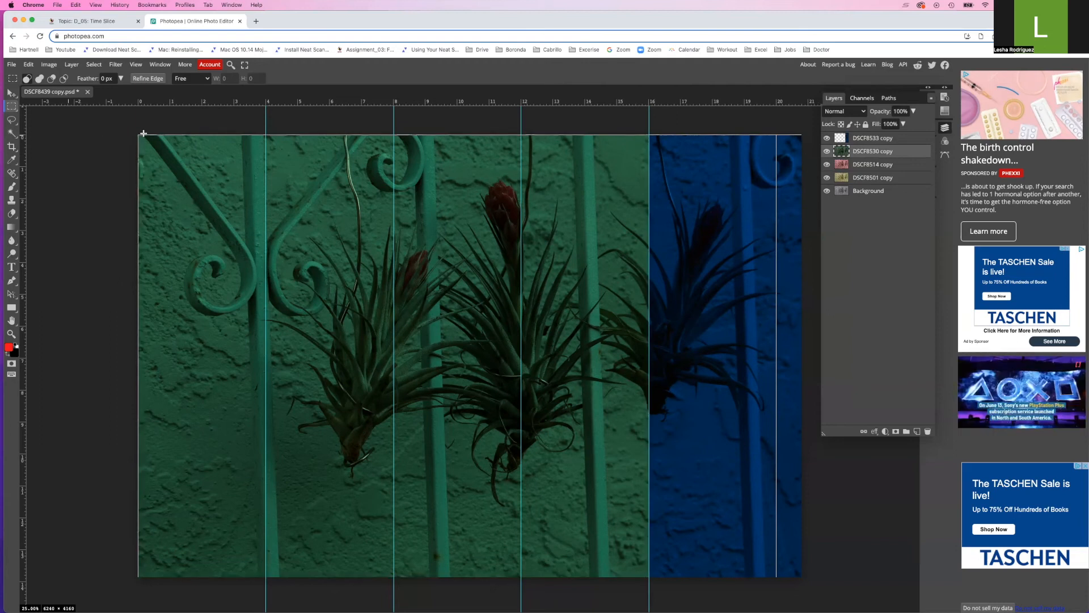
left_click_drag(139, 135, 520, 577)
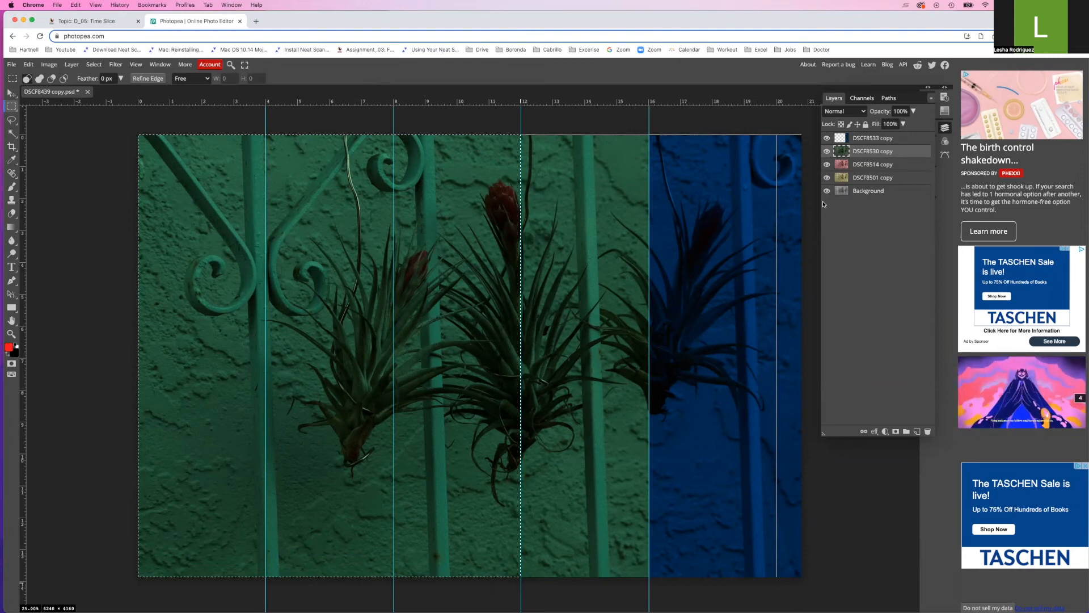
key("Delete")
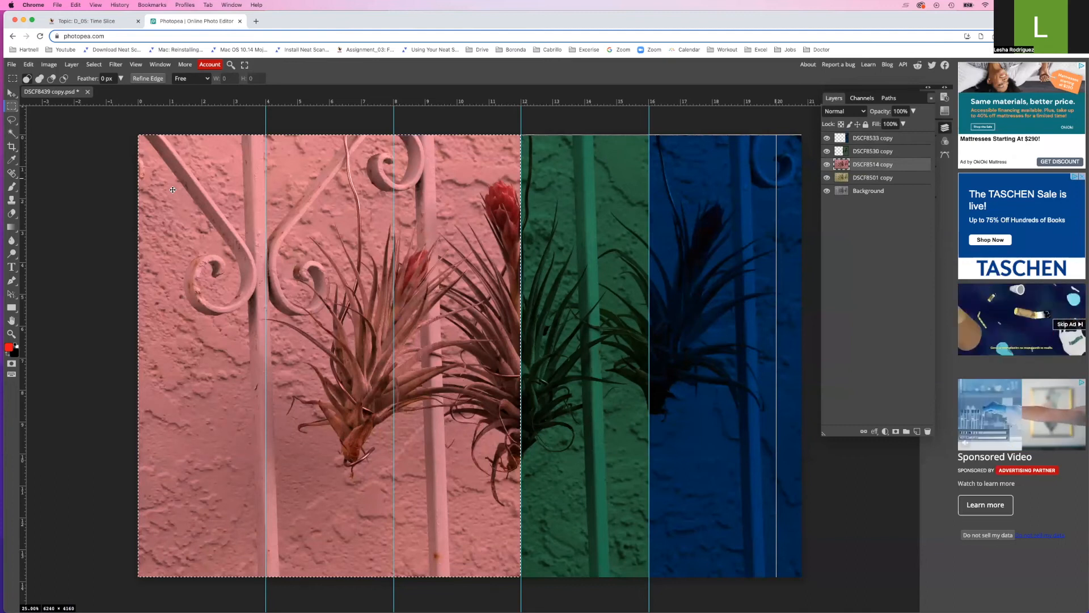
Clear the left two strips, up to the 8 guide, from the pink DSCF8514 copy layer
left_click(137, 134)
left_click_drag(138, 135, 392, 584)
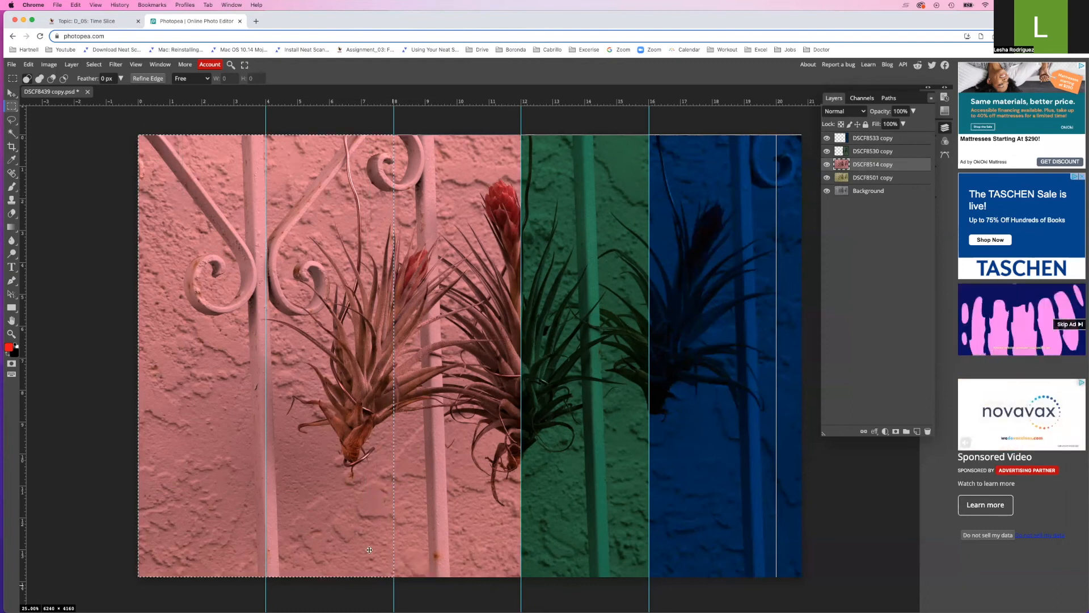
key("Delete")
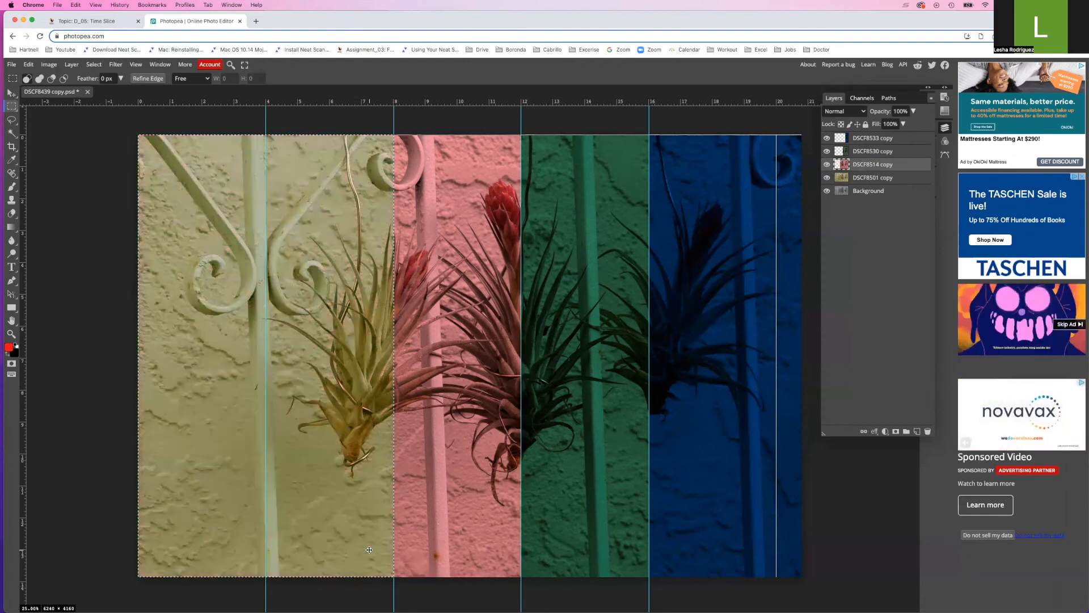
Clear the leftmost strip, up to the 4 guide, from the yellow DSCF8501 copy layer
left_click(866, 179)
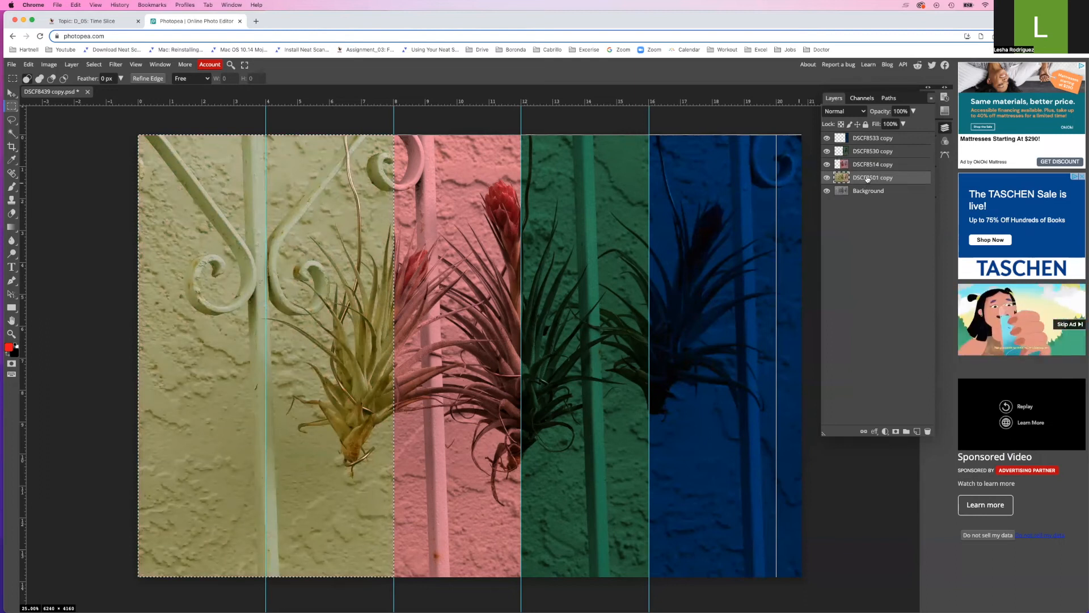
left_click(201, 203)
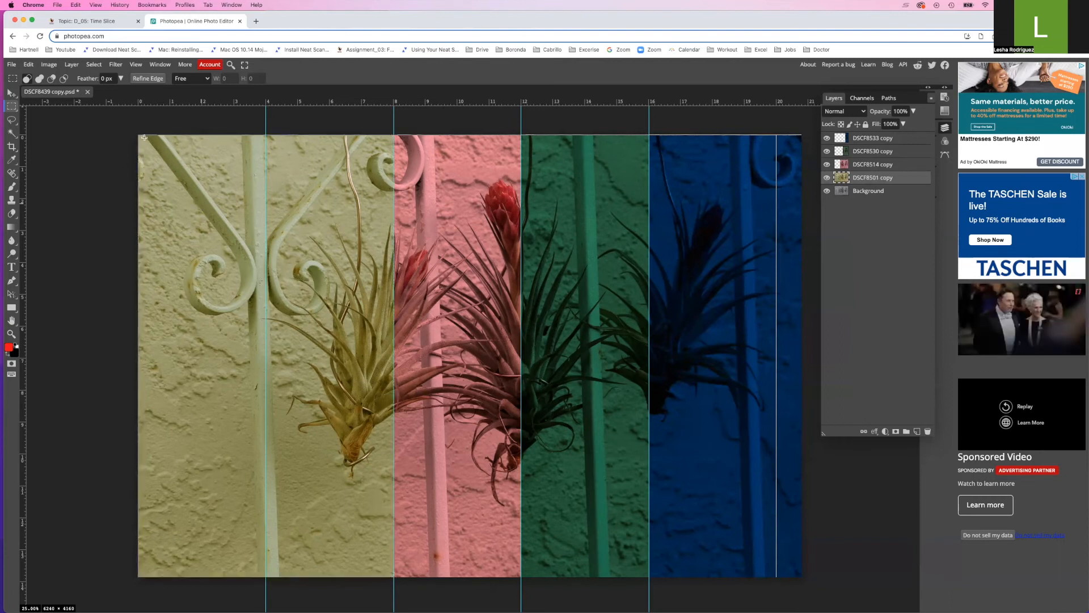
left_click_drag(138, 134, 264, 583)
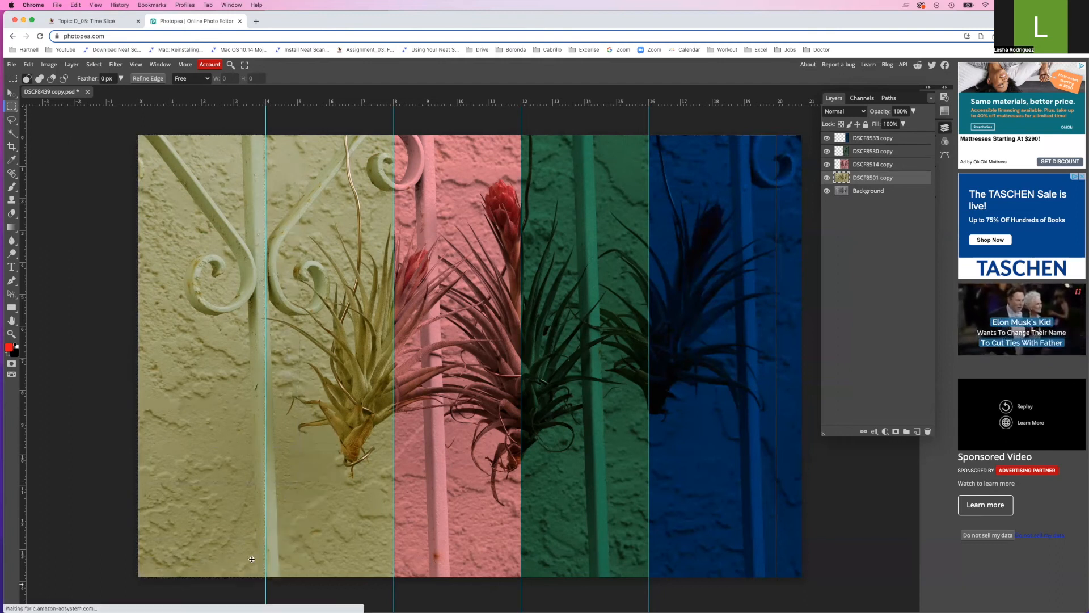
key("Delete")
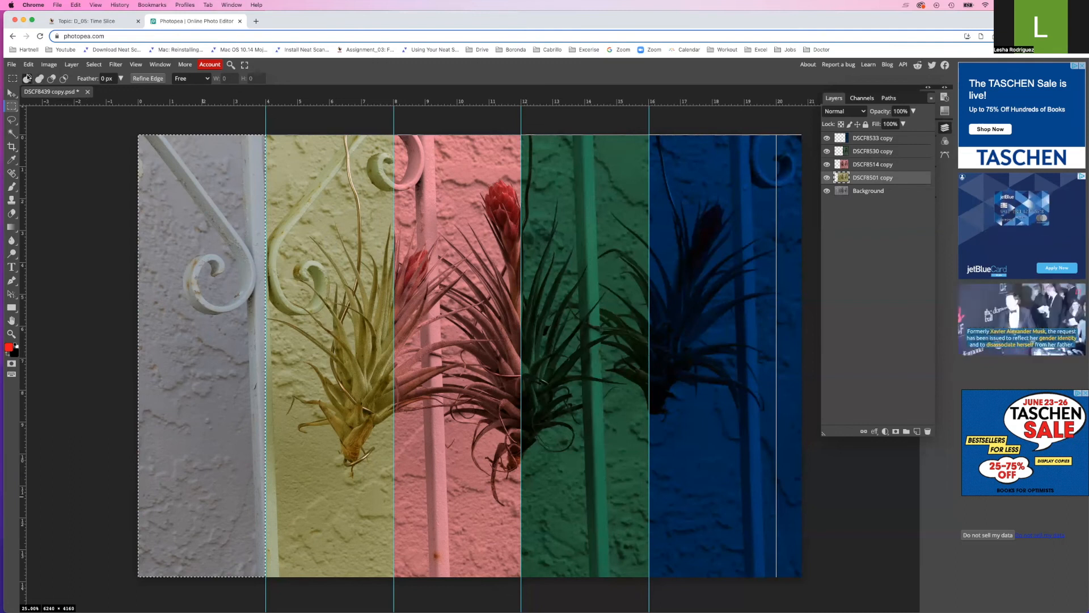
left_click(12, 65)
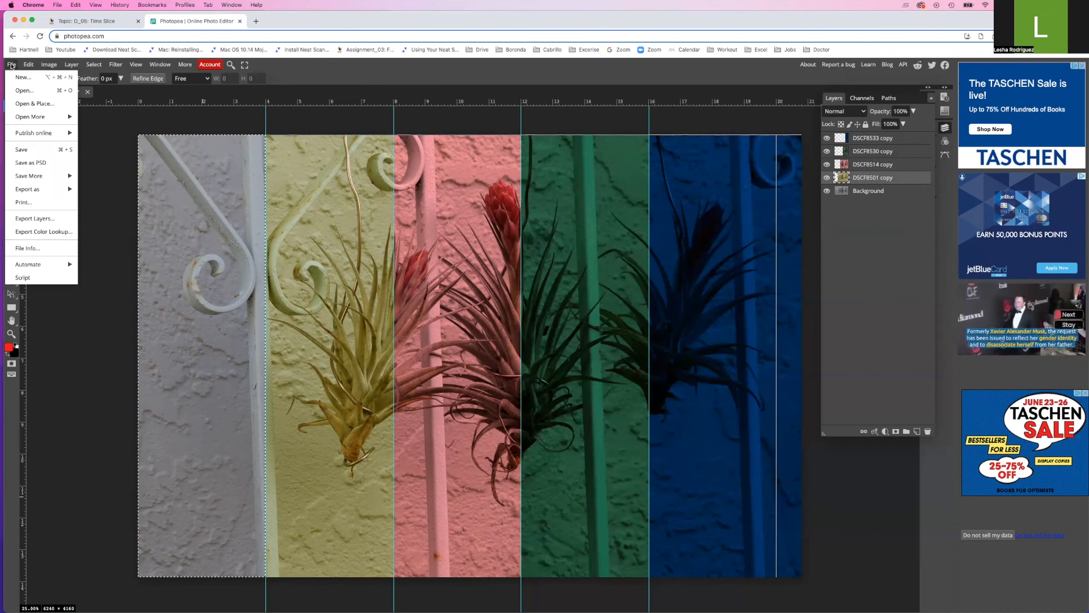
Export a 6240×4160, 100% quality JPG named 06_ plus the student's last and first name
mouse_move(35, 190)
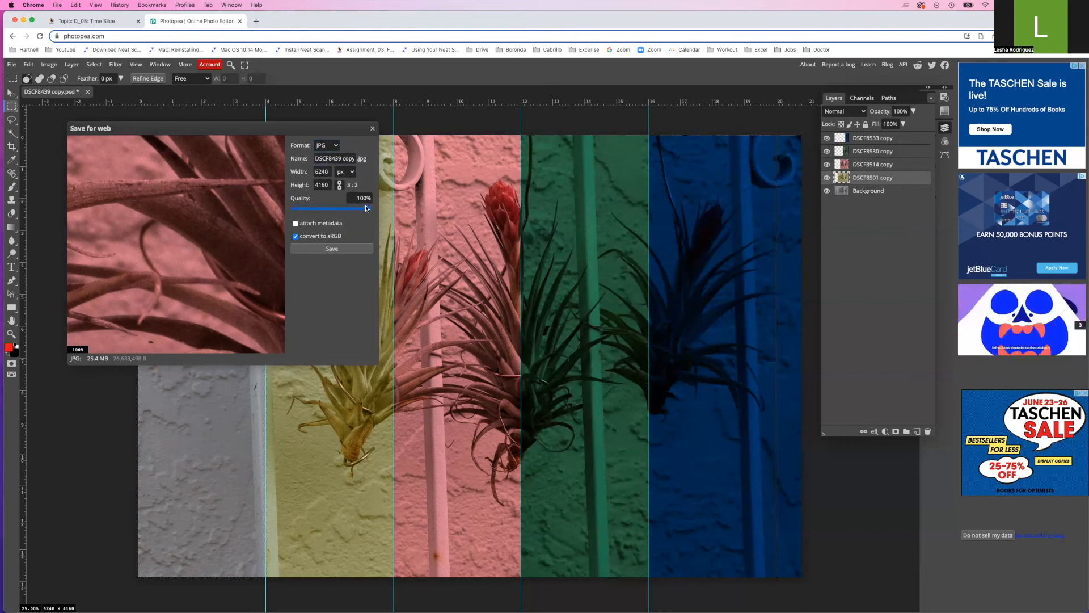
double_click(324, 159)
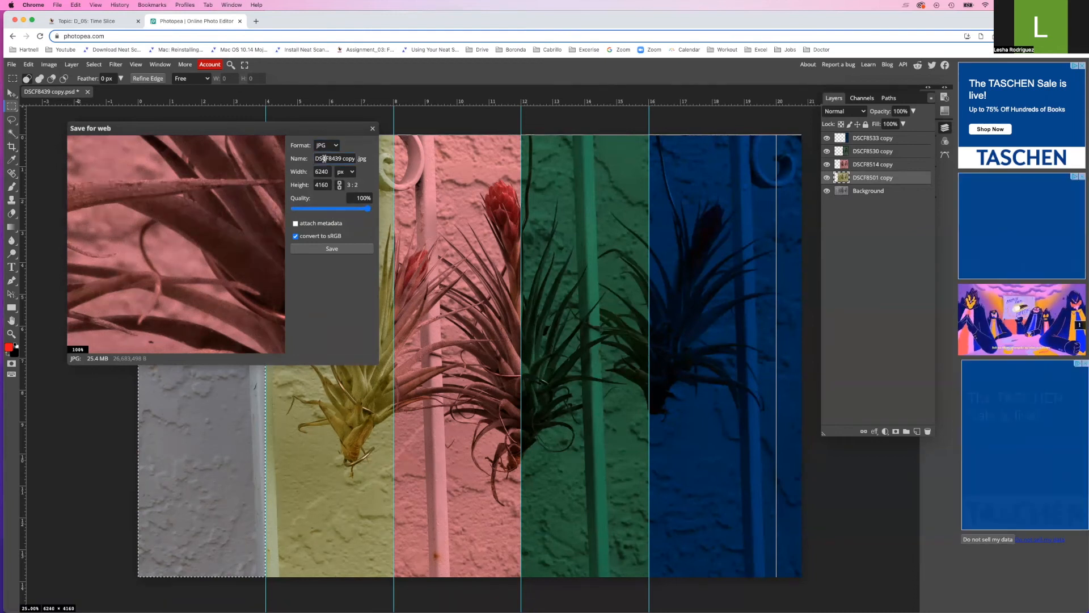
left_click(349, 158)
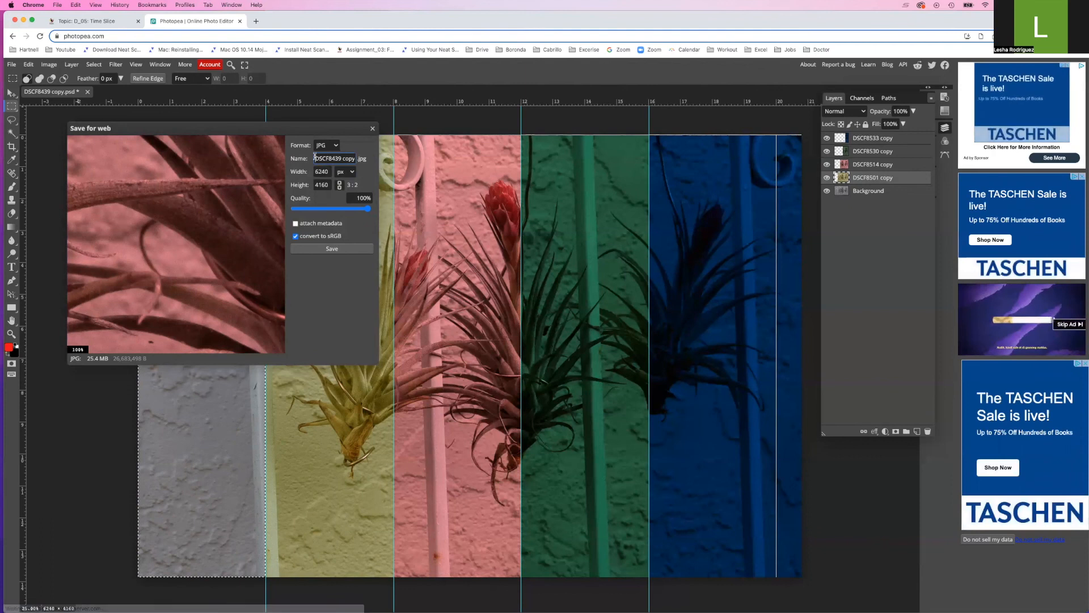
key("super+a")
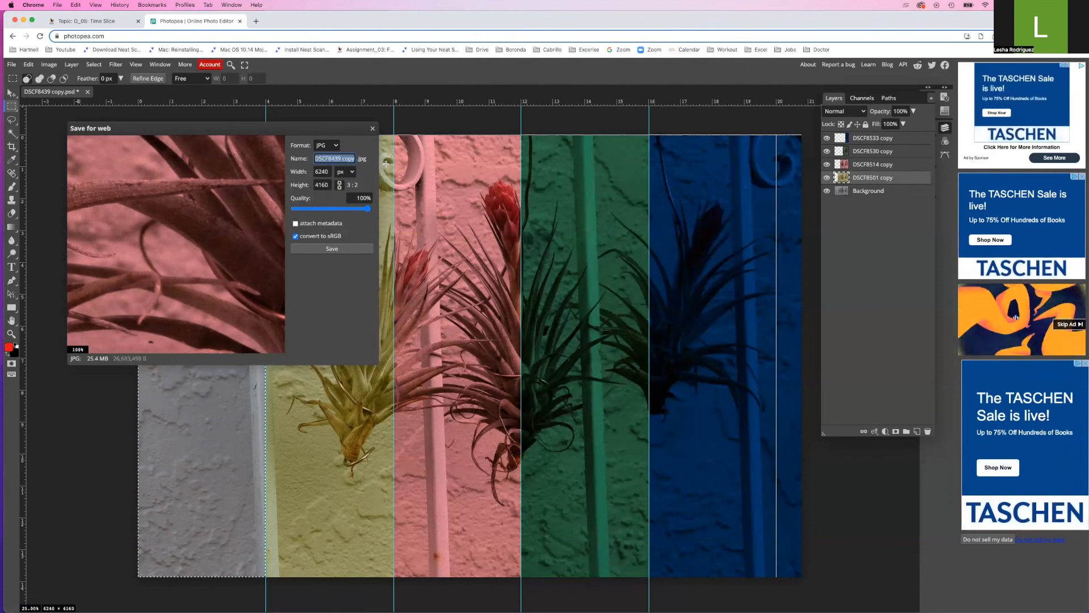
type("06")
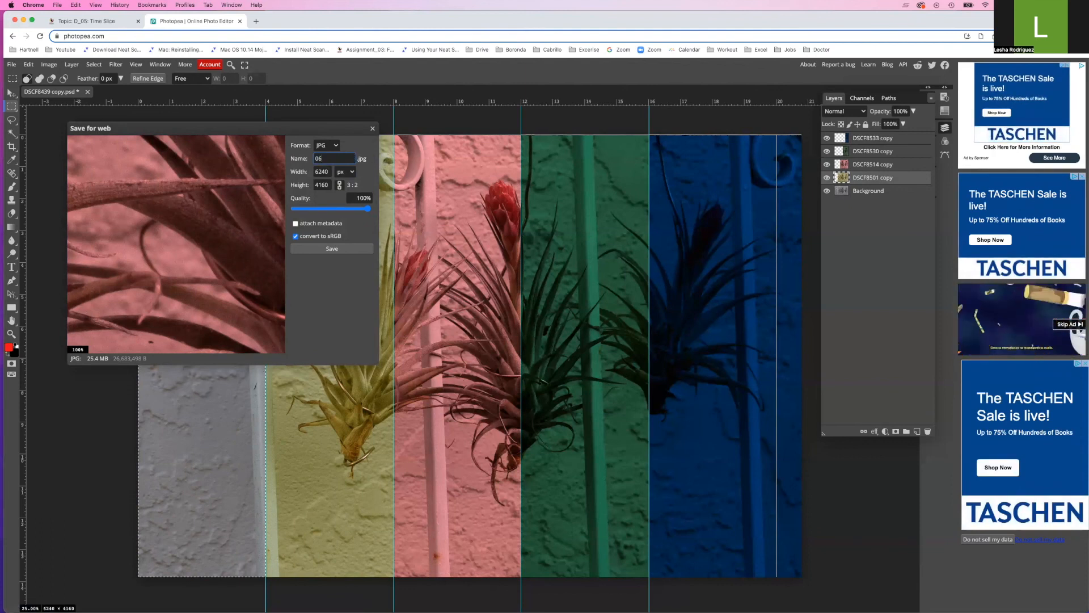
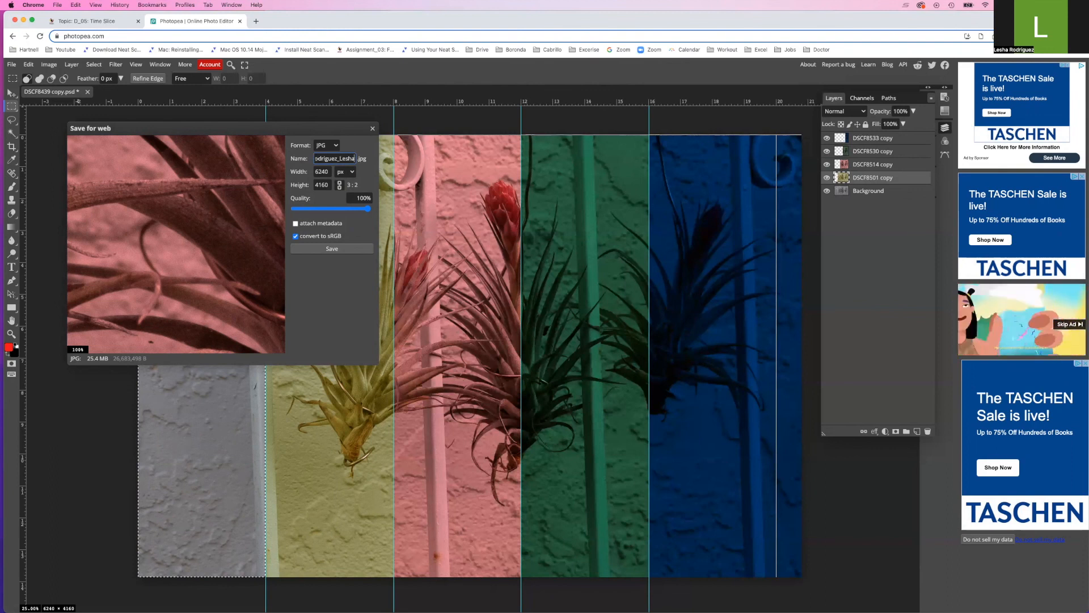
left_click(320, 249)
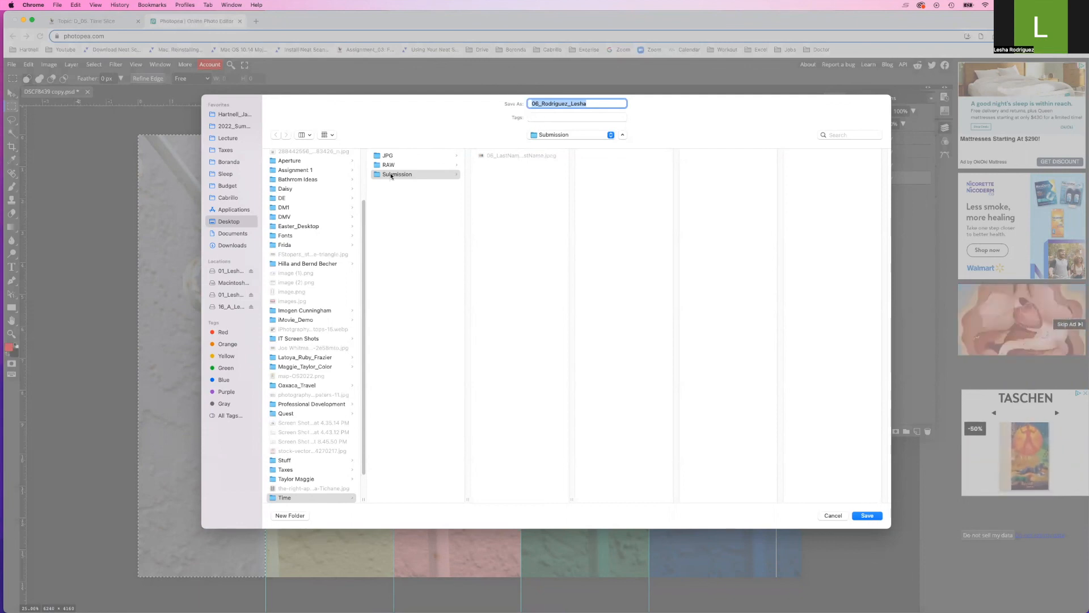
Choose the Submission folder as the destination and save the exported JPG there
left_click(391, 176)
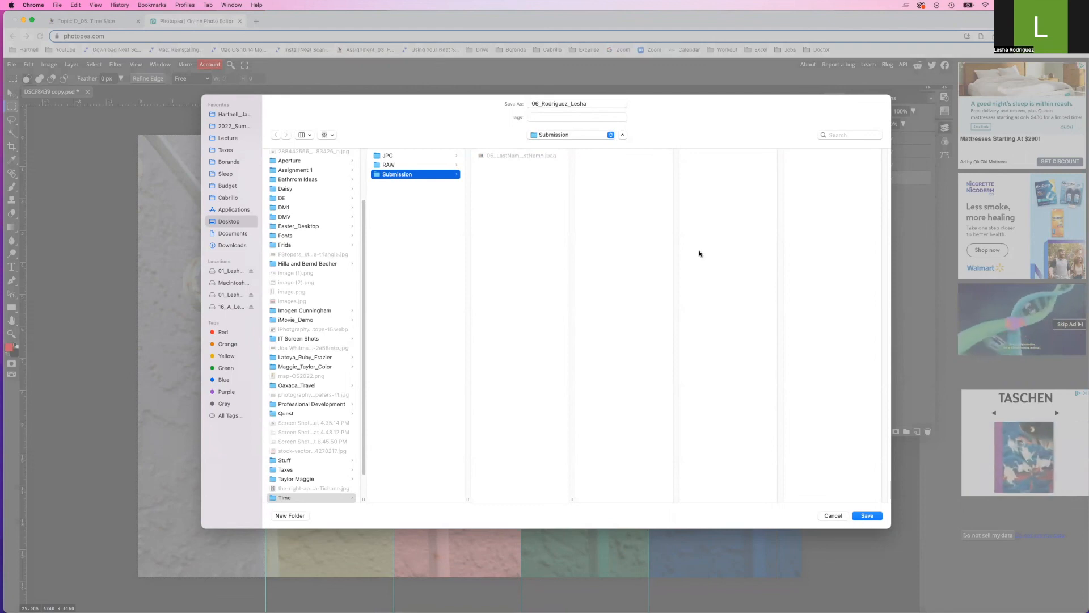
left_click(868, 516)
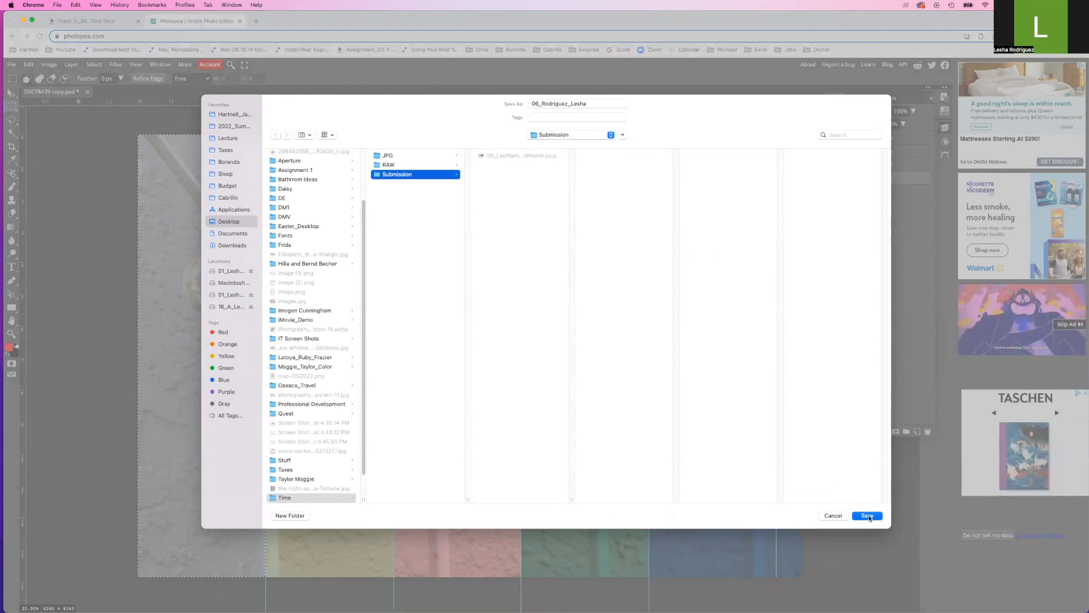